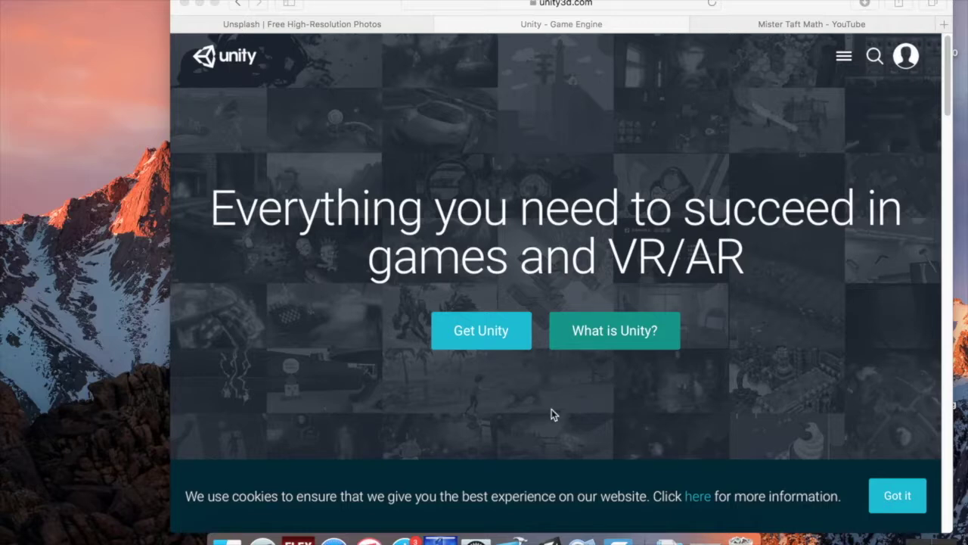
Restore the HoverCam Flex10 view of the hand-drawn phone wireframe on grid paper
{"action": "left_click", "coordinate": [719, 535]}
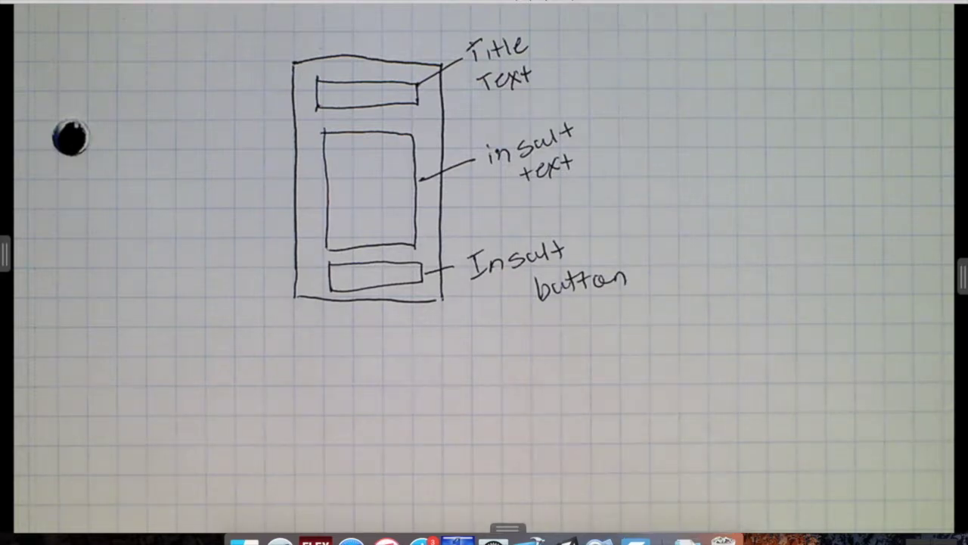
Hide the camera view and follow Get Unity from the homepage to the Unity Store
{"action": "left_click", "coordinate": [32, 3]}
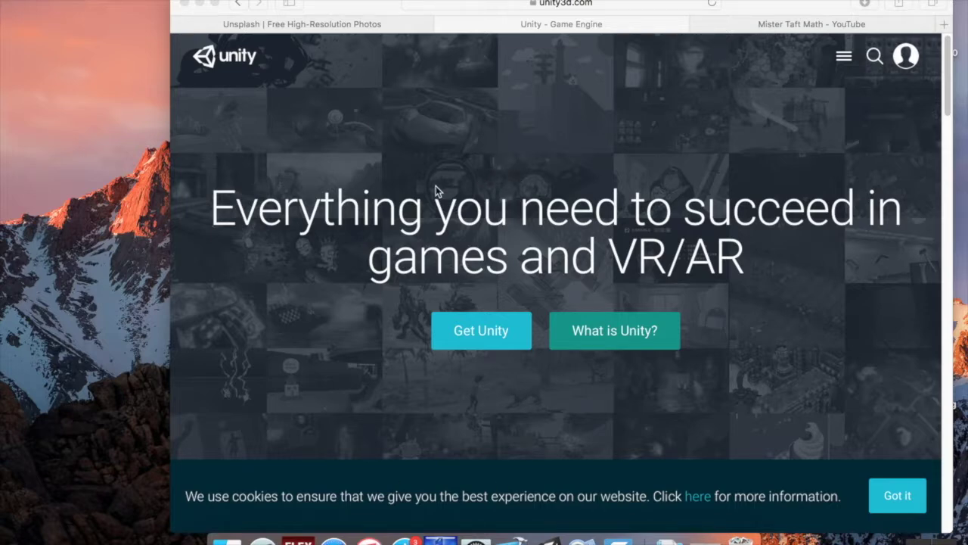
{"action": "scroll", "coordinate": [436, 185], "scroll_direction": "down", "scroll_amount": 1}
{"action": "scroll", "coordinate": [417, 184], "scroll_direction": "up", "scroll_amount": 1}
{"action": "left_click", "coordinate": [475, 346]}
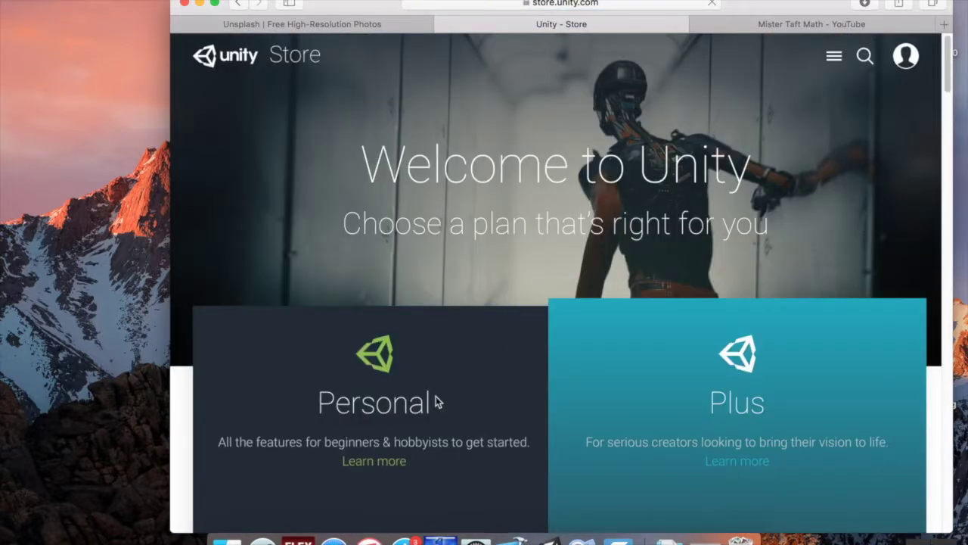
Compare the Personal, Plus, Pro and Enterprise plans, choose Try Personal, then minimize Safari
{"action": "scroll", "coordinate": [390, 352], "scroll_direction": "down", "scroll_amount": 5}
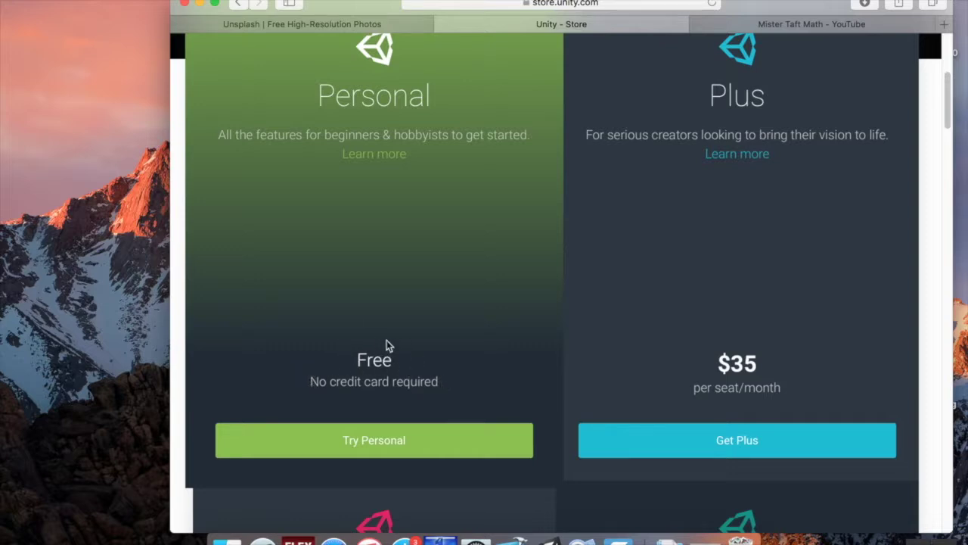
{"action": "scroll", "coordinate": [400, 326], "scroll_direction": "up", "scroll_amount": 2}
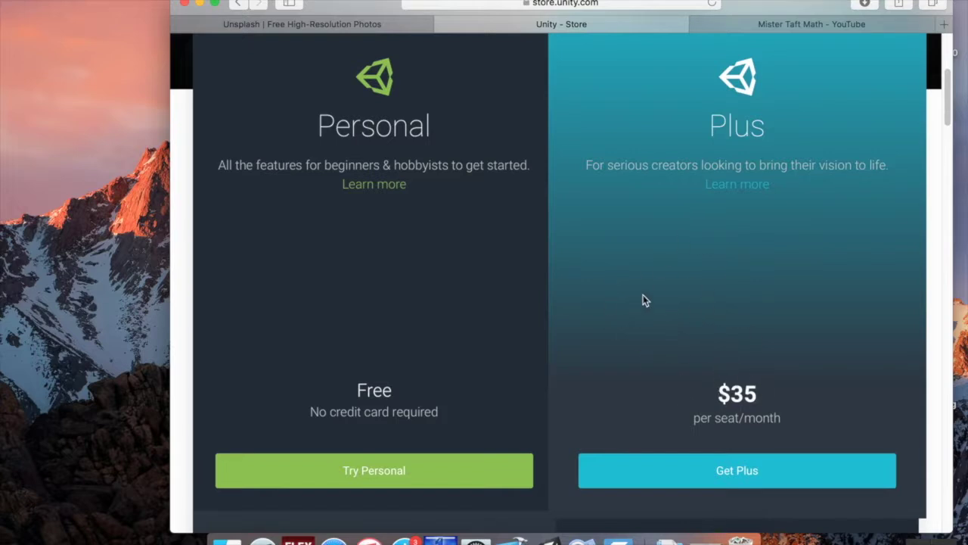
{"action": "scroll", "coordinate": [643, 321], "scroll_direction": "down", "scroll_amount": 1}
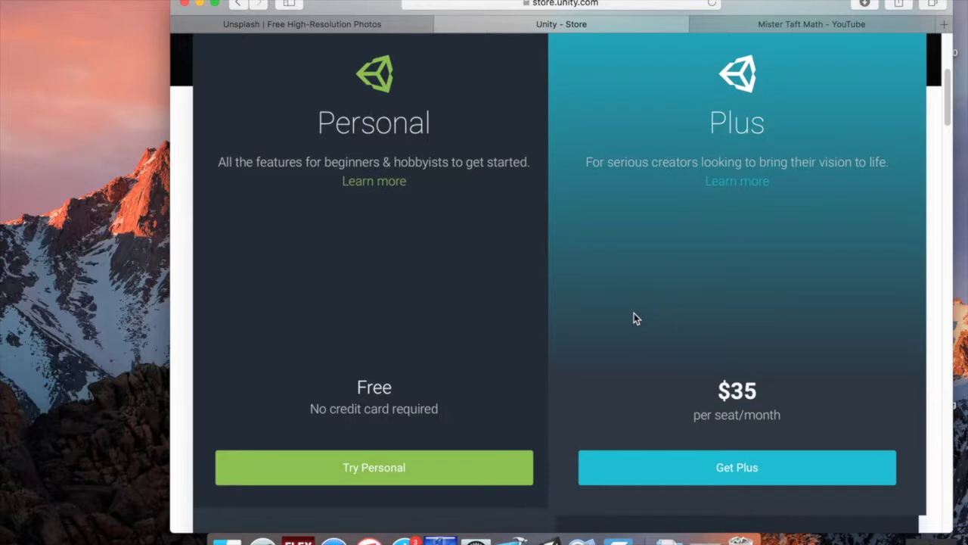
{"action": "scroll", "coordinate": [620, 318], "scroll_direction": "down", "scroll_amount": 5}
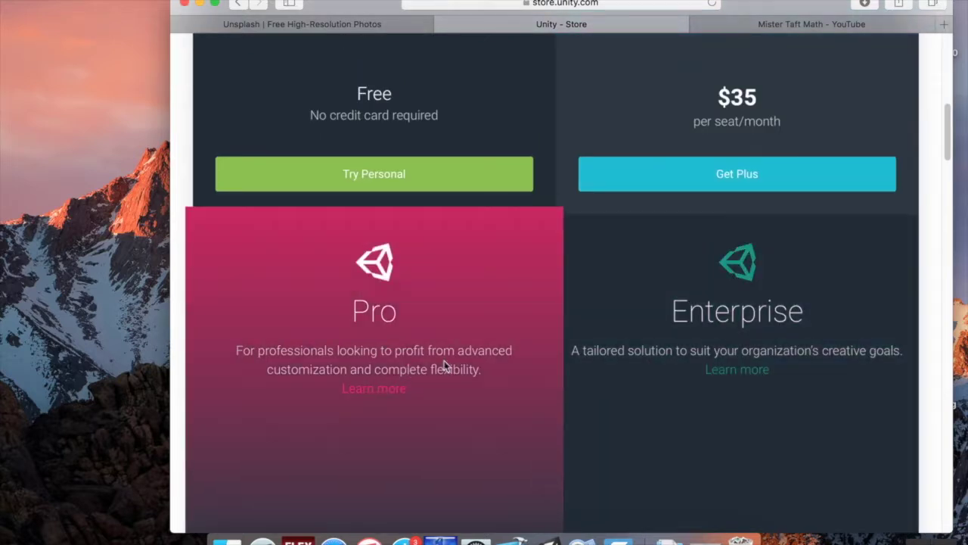
{"action": "scroll", "coordinate": [459, 357], "scroll_direction": "down", "scroll_amount": 1}
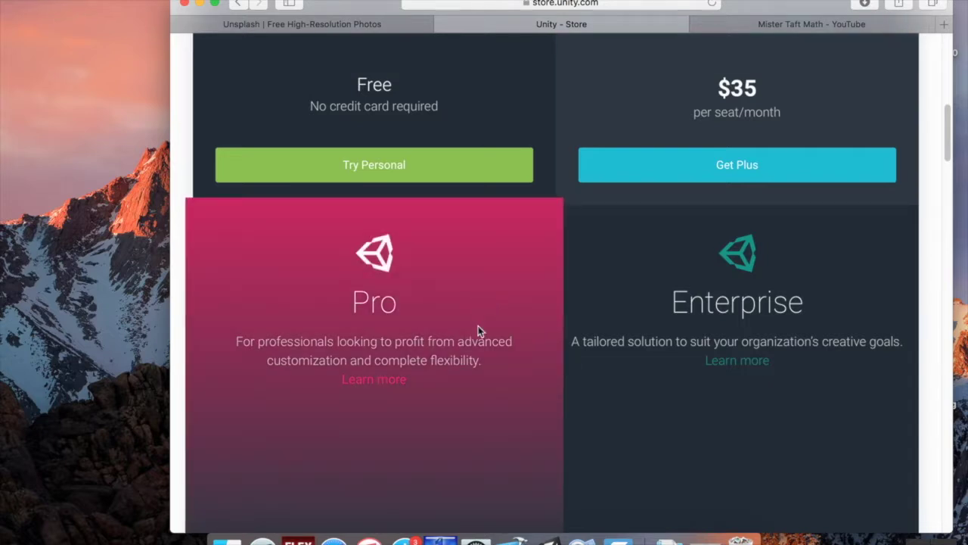
{"action": "scroll", "coordinate": [478, 326], "scroll_direction": "down", "scroll_amount": 5}
{"action": "scroll", "coordinate": [482, 333], "scroll_direction": "up", "scroll_amount": 1}
{"action": "scroll", "coordinate": [485, 333], "scroll_direction": "up", "scroll_amount": 2}
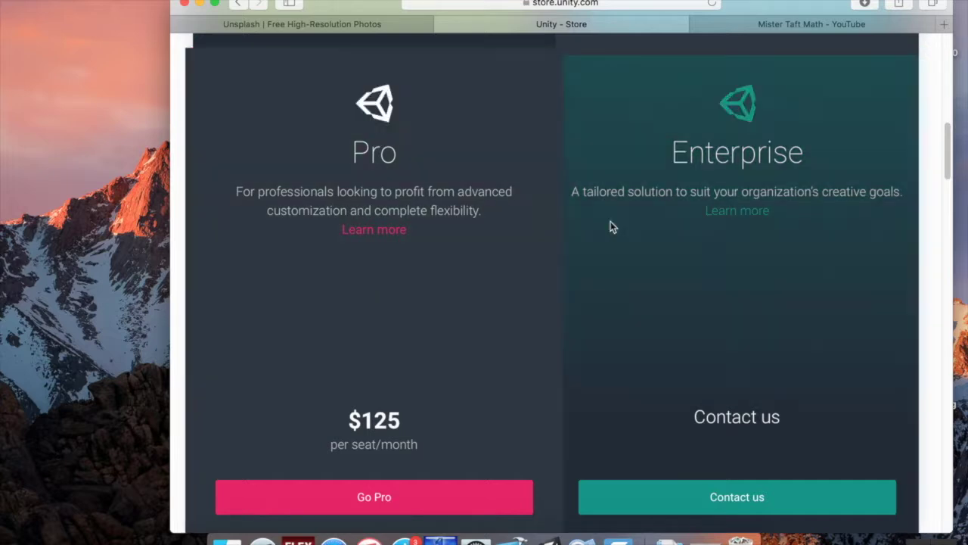
{"action": "scroll", "coordinate": [537, 231], "scroll_direction": "up", "scroll_amount": 7}
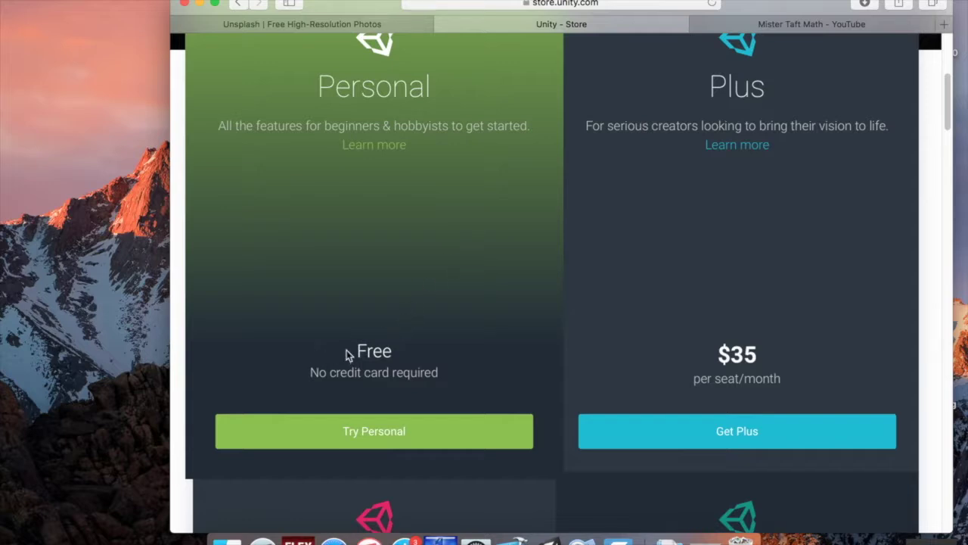
{"action": "left_click", "coordinate": [371, 431]}
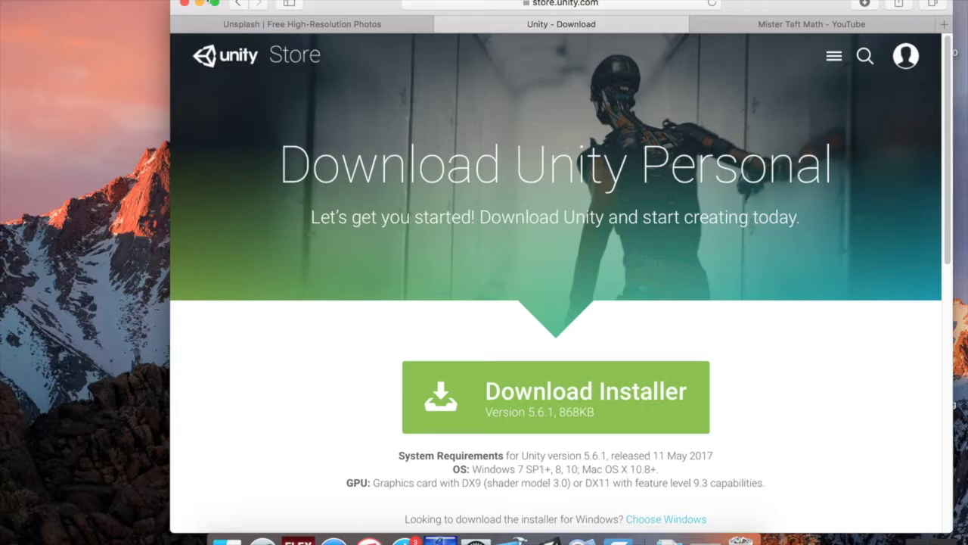
{"action": "left_click", "coordinate": [200, 3]}
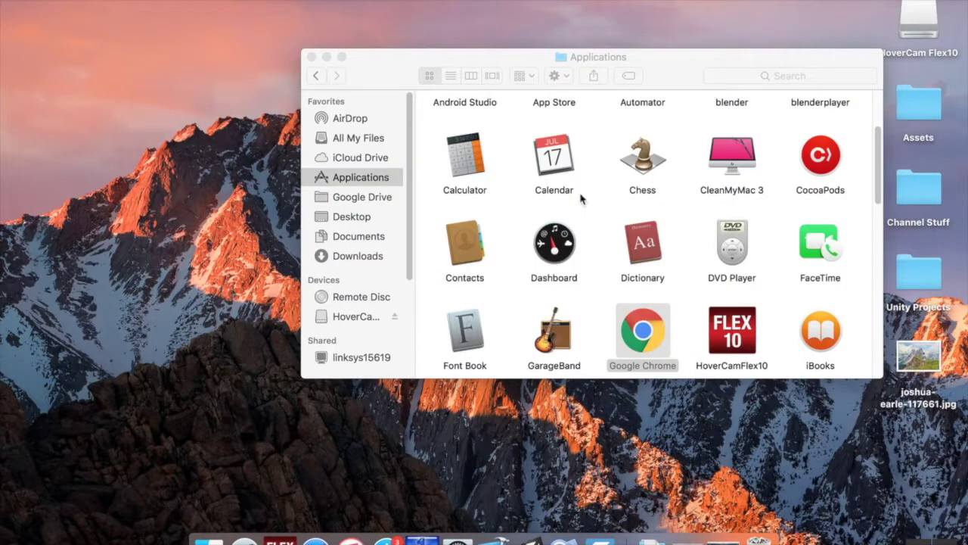
Close the Finder Applications window and launch Unity from the Dock
{"action": "left_click", "coordinate": [311, 57]}
{"action": "left_click", "coordinate": [528, 539]}
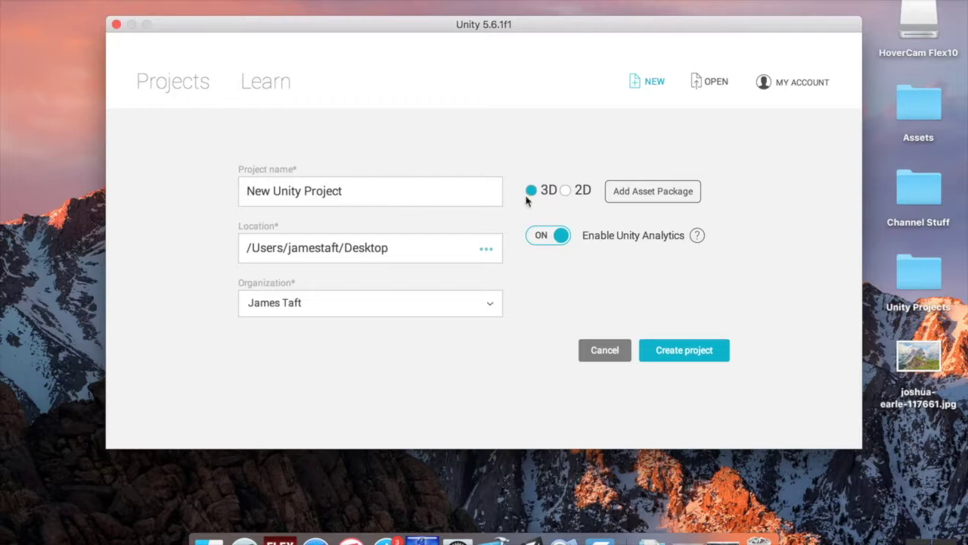
Create a 2D project named 'Insult Generator' with Unity Analytics disabled
{"action": "left_click", "coordinate": [565, 191]}
{"action": "left_click", "coordinate": [563, 238]}
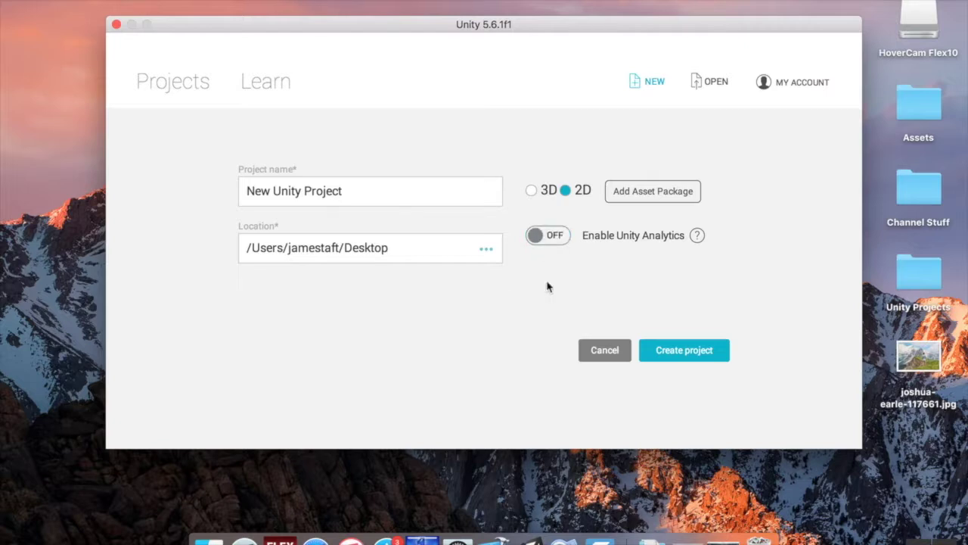
{"action": "left_click", "coordinate": [419, 196]}
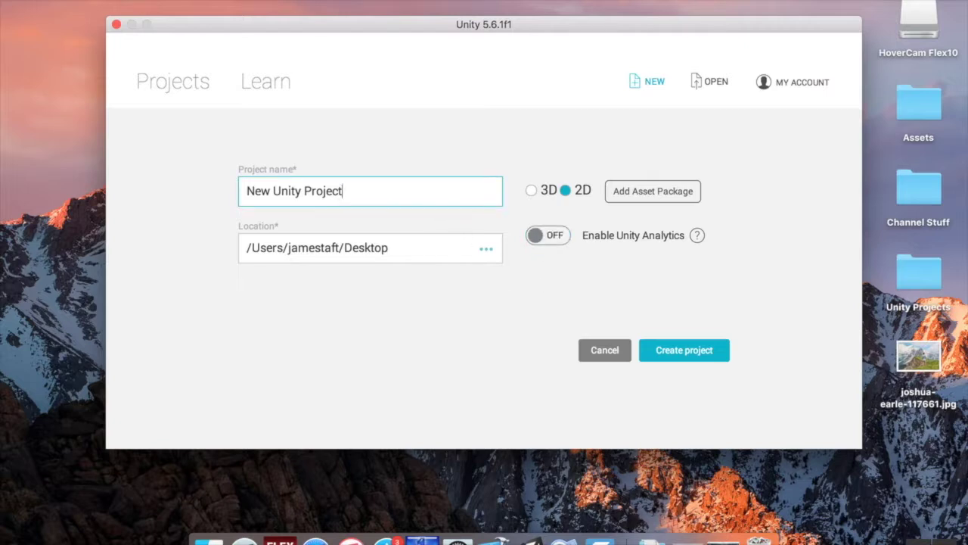
{"action": "key", "text": "BackSpace"}
{"action": "key", "text": "BackSpace"}
{"action": "key", "text": "BackSpace"}
{"action": "key", "text": "BackSpace"}
{"action": "key", "text": "BackSpace"}
{"action": "key", "text": "BackSpace"}
{"action": "key", "text": "BackSpace"}
{"action": "key", "text": "BackSpace"}
{"action": "key", "text": "BackSpace"}
{"action": "key", "text": "BackSpace"}
{"action": "key", "text": "BackSpace"}
{"action": "key", "text": "BackSpace"}
{"action": "key", "text": "BackSpace"}
{"action": "key", "text": "BackSpace"}
{"action": "key", "text": "BackSpace"}
{"action": "key", "text": "BackSpace"}
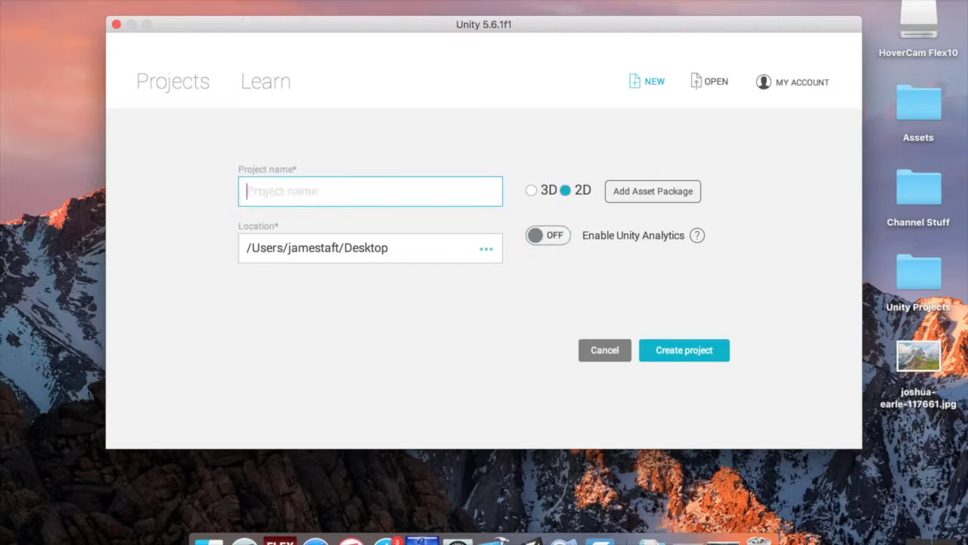
{"action": "type", "text": "Insult"}
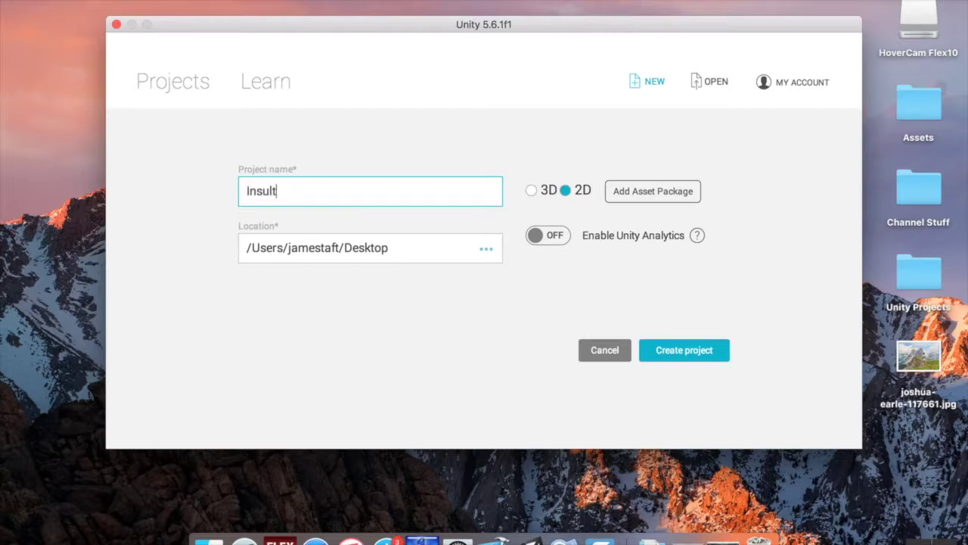
{"action": "type", "text": " Generator"}
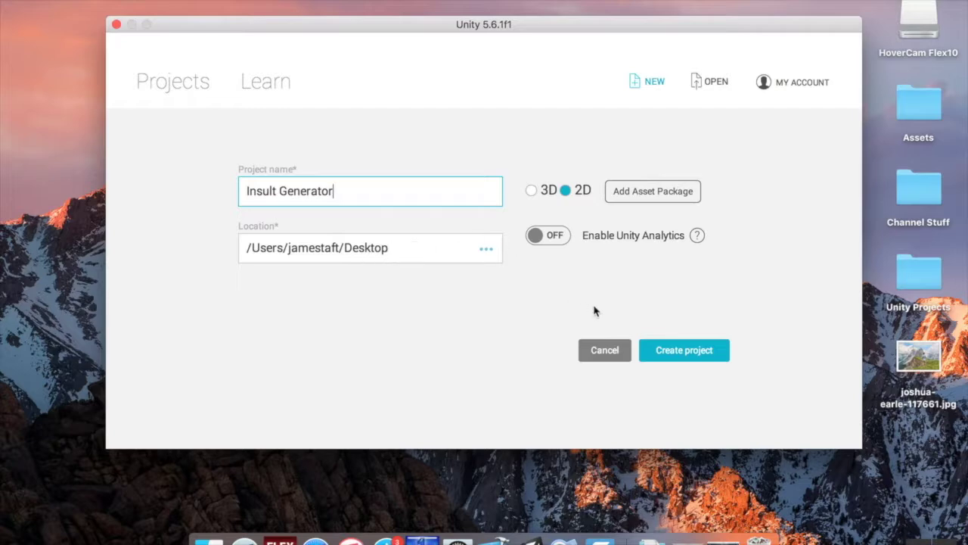
{"action": "left_click", "coordinate": [681, 352]}
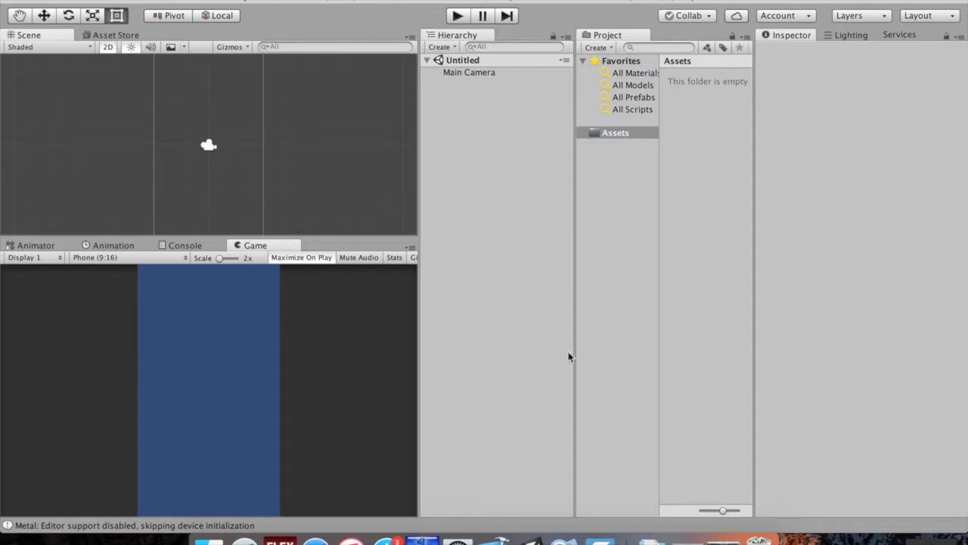
Choose Default from the Layout dropdown to rearrange the editor panels
{"action": "left_click", "coordinate": [912, 16]}
{"action": "left_click", "coordinate": [900, 55]}
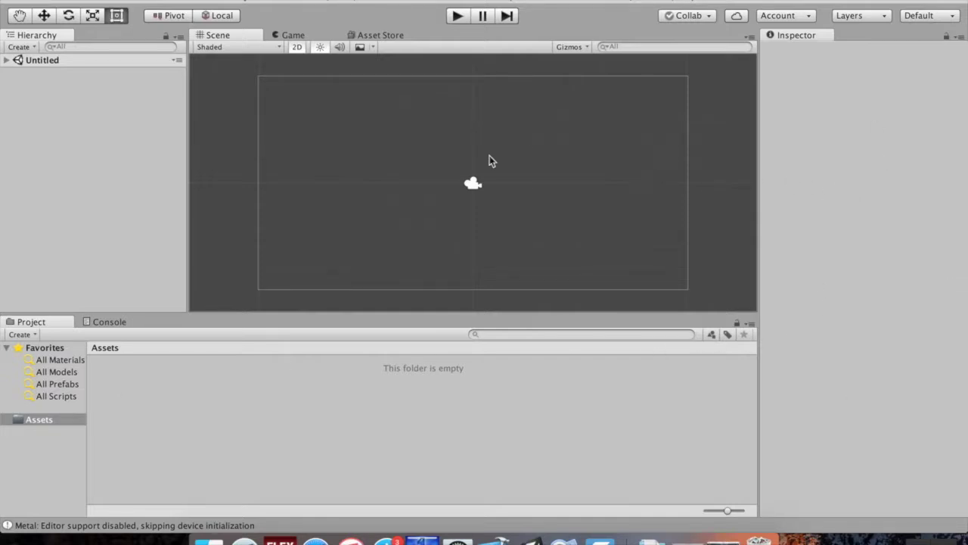
{"action": "left_click", "coordinate": [938, 17]}
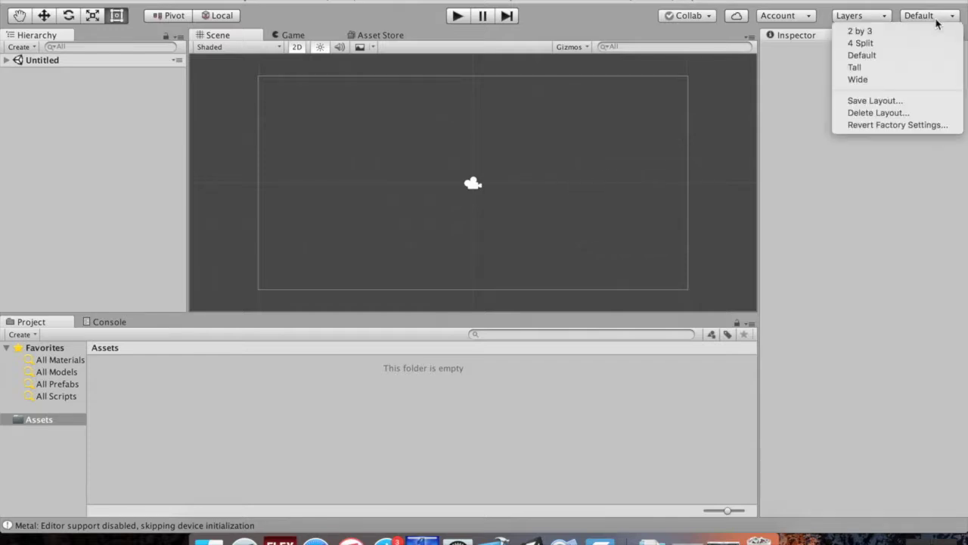
{"action": "left_click", "coordinate": [891, 34]}
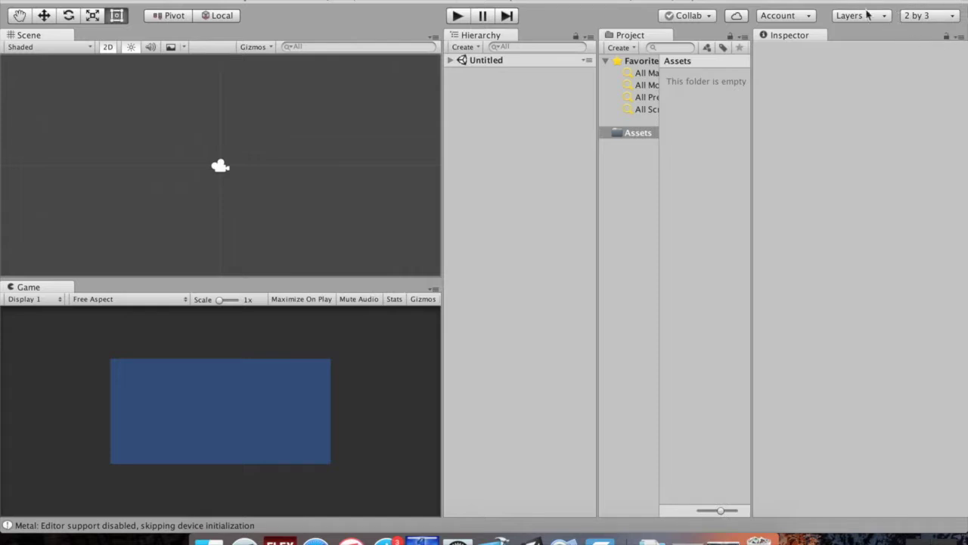
{"action": "left_click", "coordinate": [945, 15]}
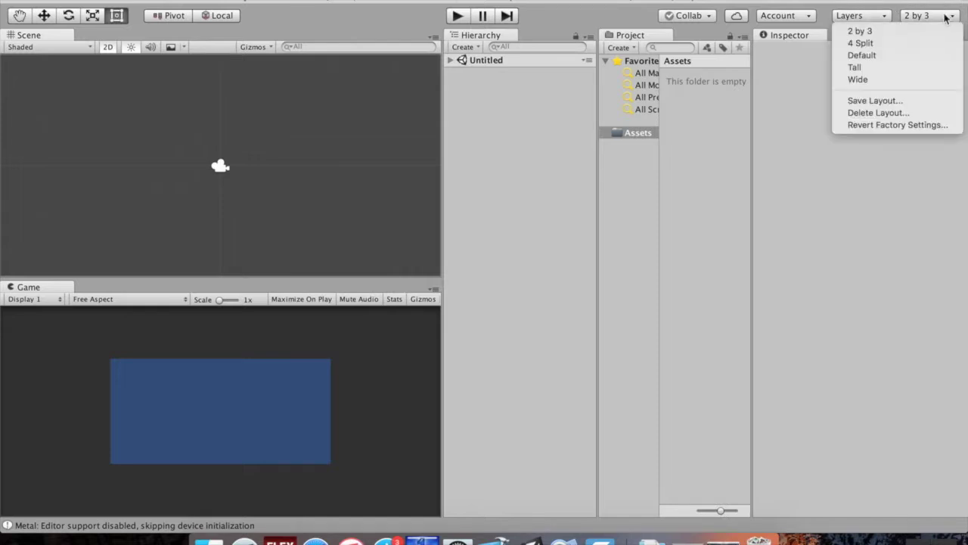
{"action": "left_click", "coordinate": [910, 46]}
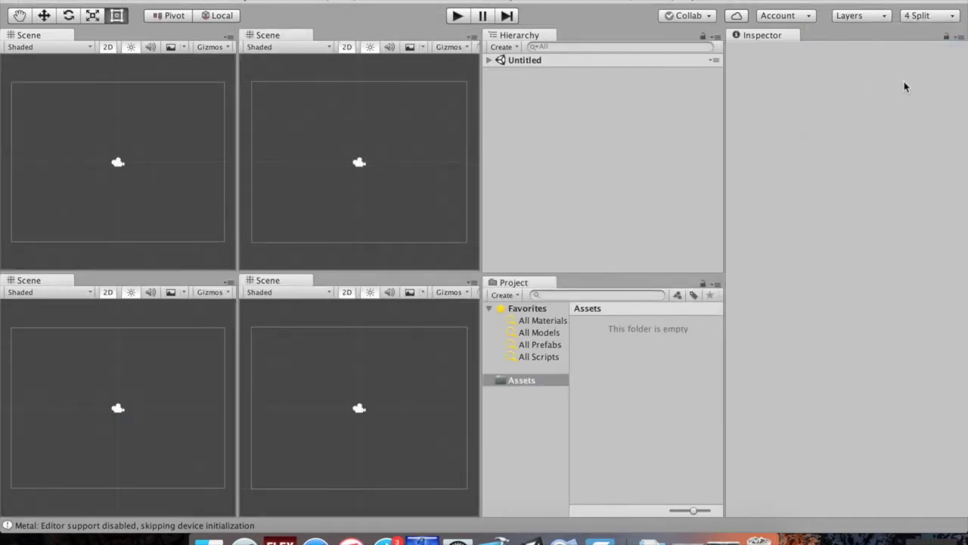
{"action": "left_click", "coordinate": [953, 17]}
{"action": "left_click", "coordinate": [921, 68]}
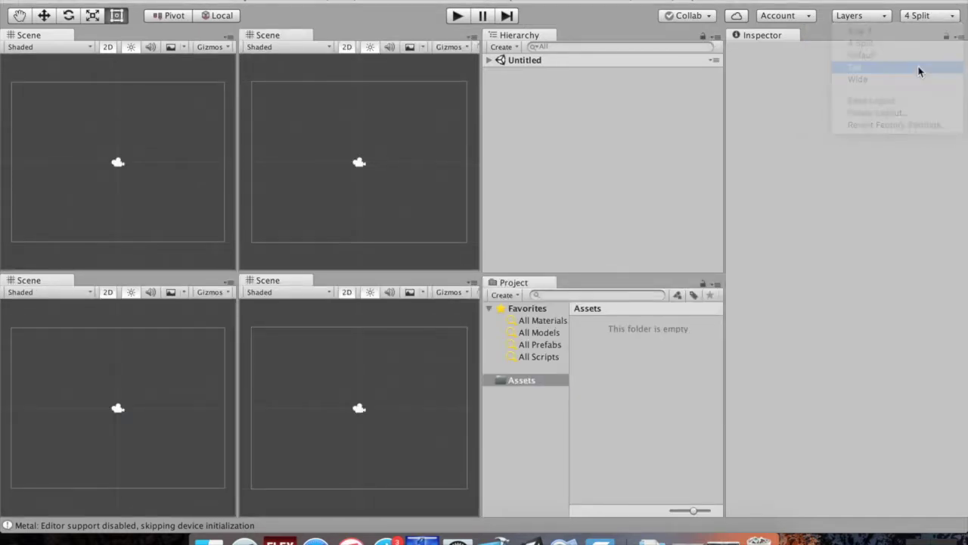
{"action": "left_click", "coordinate": [942, 17]}
{"action": "left_click", "coordinate": [914, 81]}
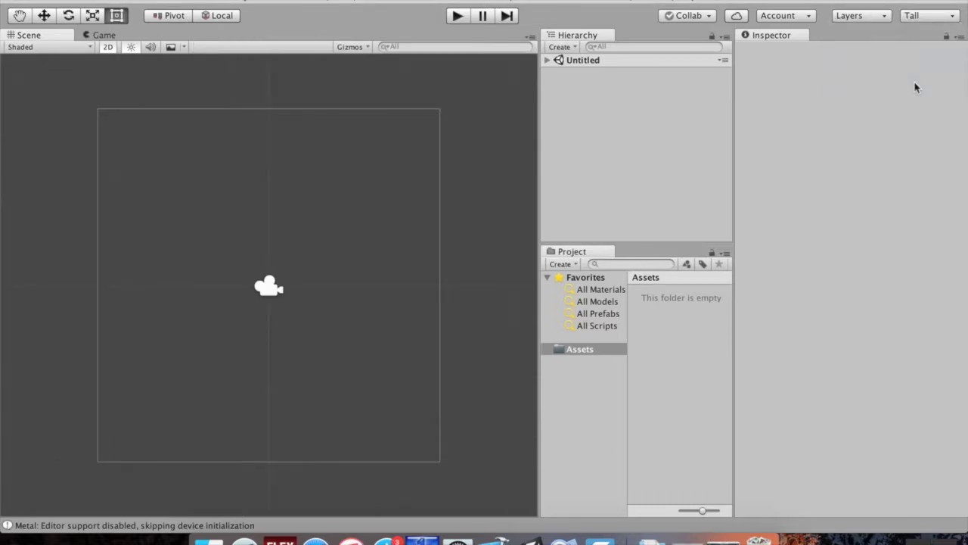
{"action": "left_click", "coordinate": [932, 19]}
{"action": "left_click", "coordinate": [924, 33]}
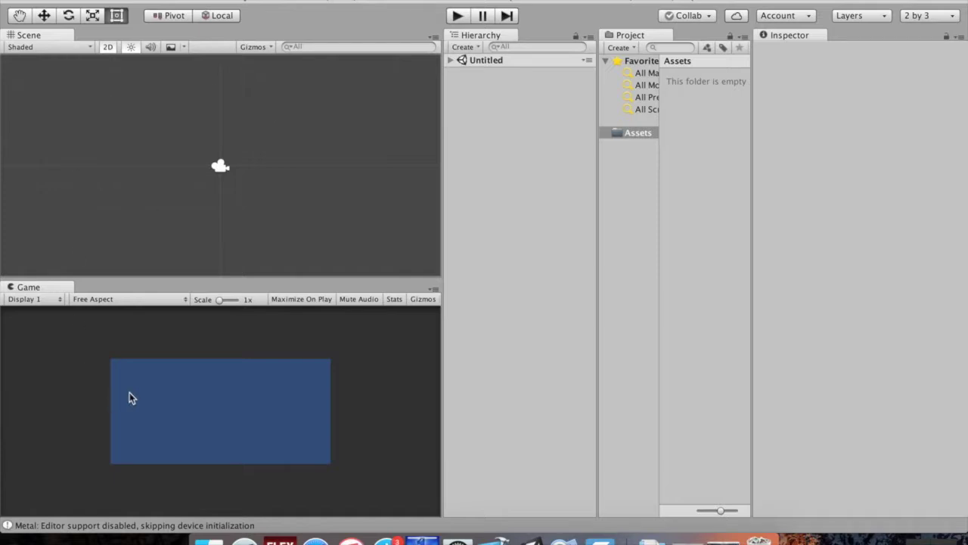
{"action": "scroll", "coordinate": [163, 415], "scroll_direction": "up", "scroll_amount": 1}
{"action": "scroll", "coordinate": [165, 413], "scroll_direction": "up", "scroll_amount": 3}
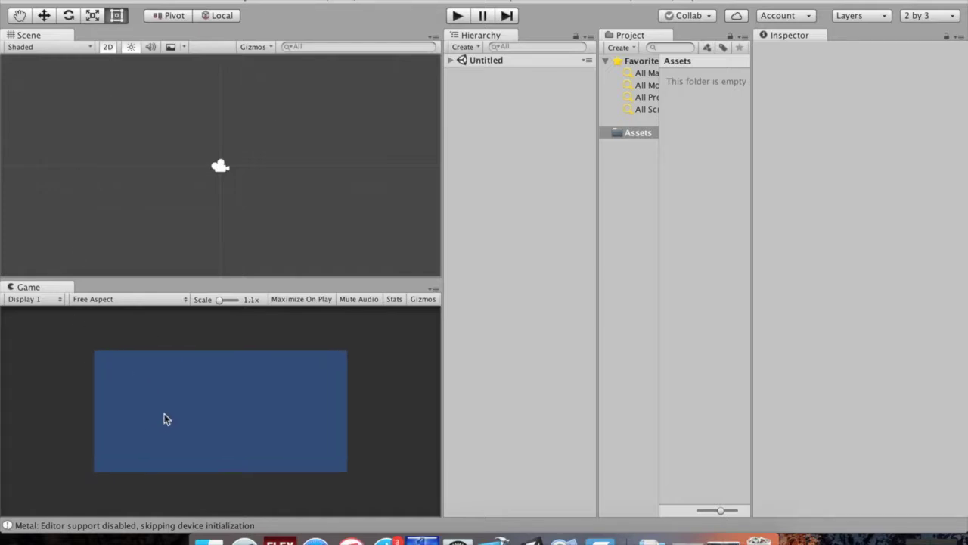
{"action": "scroll", "coordinate": [295, 412], "scroll_direction": "up", "scroll_amount": 1}
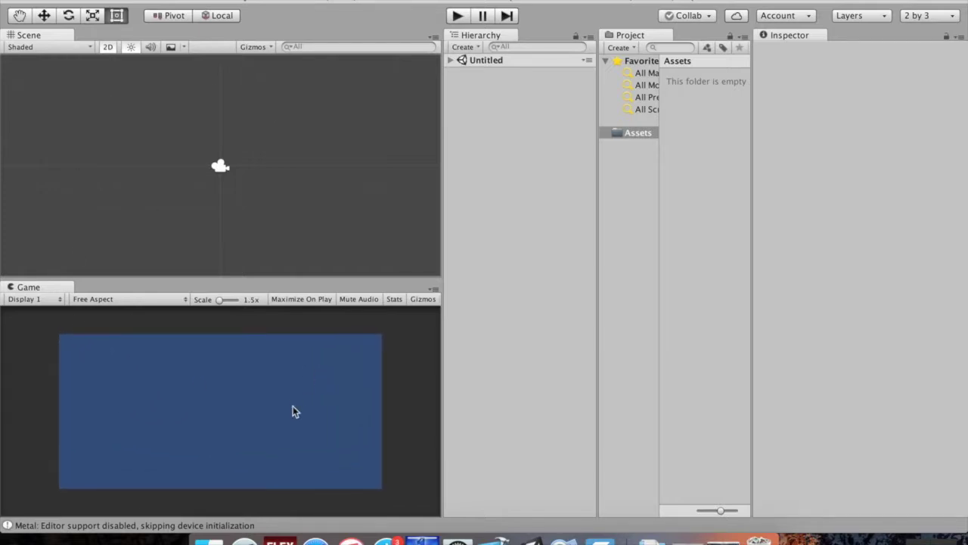
{"action": "left_click", "coordinate": [218, 300]}
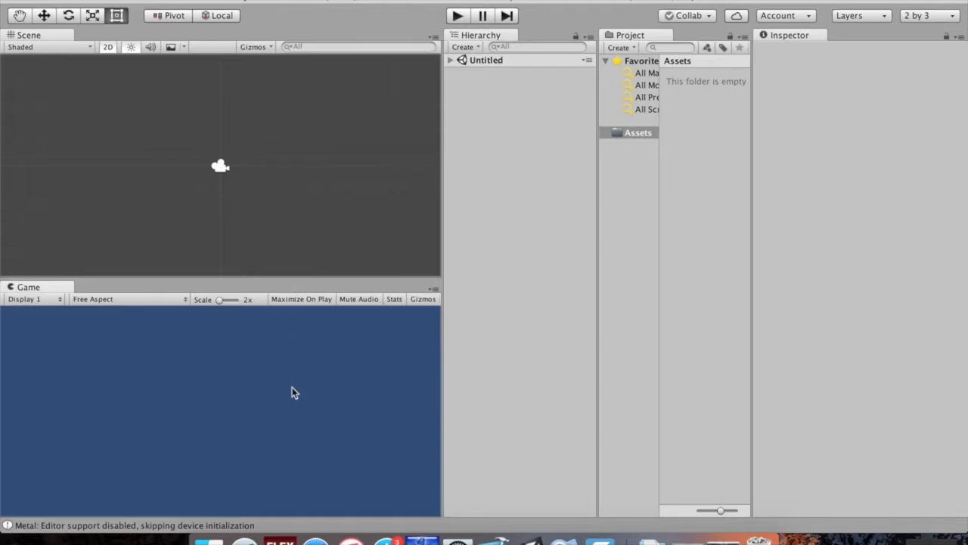
{"action": "left_click", "coordinate": [938, 17]}
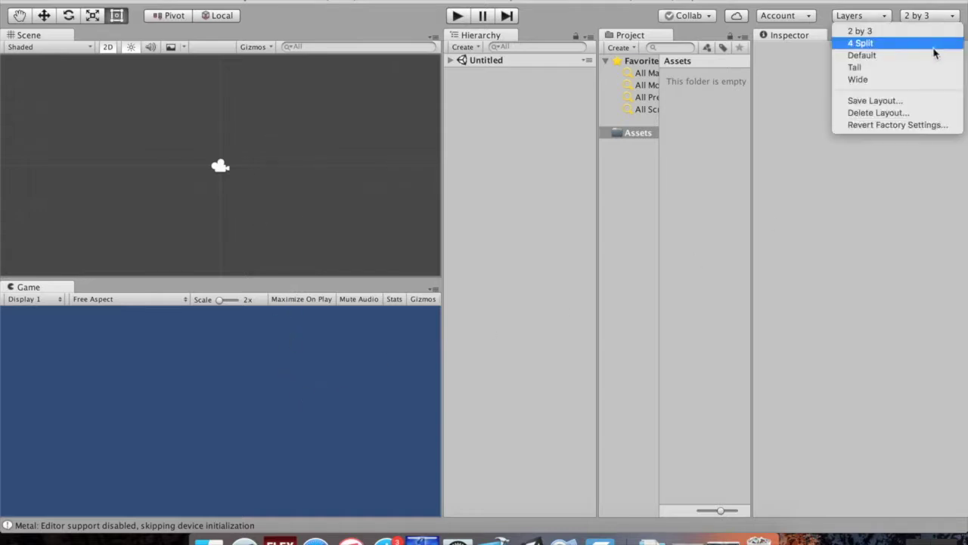
{"action": "left_click", "coordinate": [935, 56]}
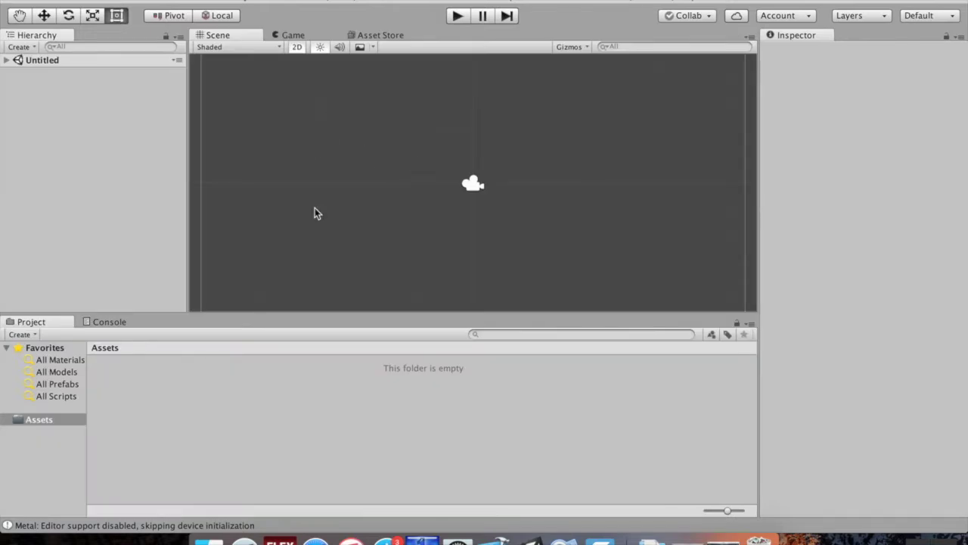
{"action": "left_click", "coordinate": [287, 36]}
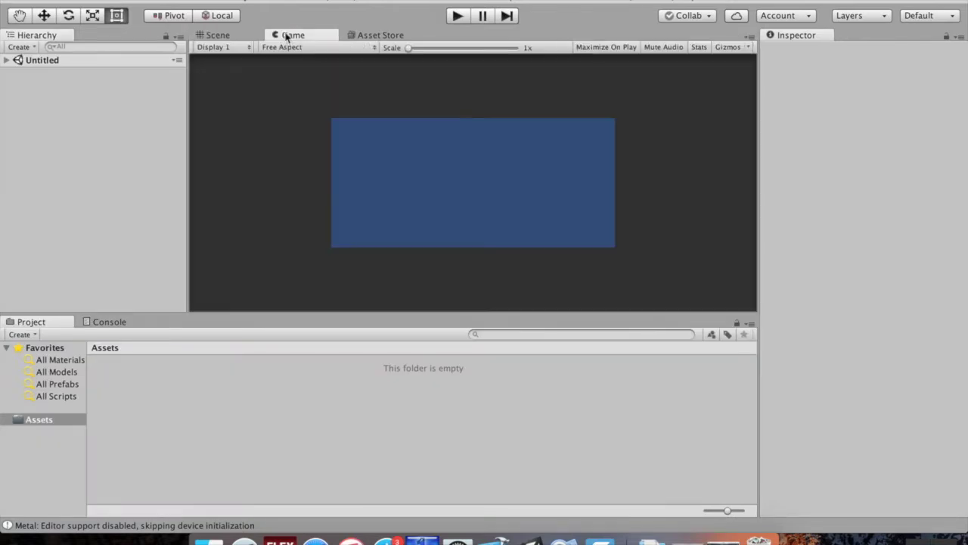
{"action": "left_click", "coordinate": [227, 35]}
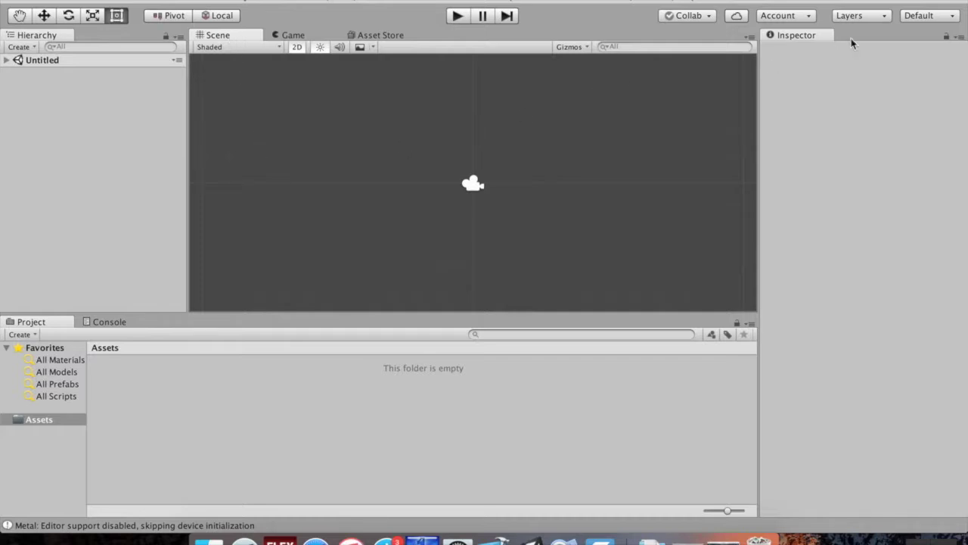
{"action": "left_click", "coordinate": [920, 17]}
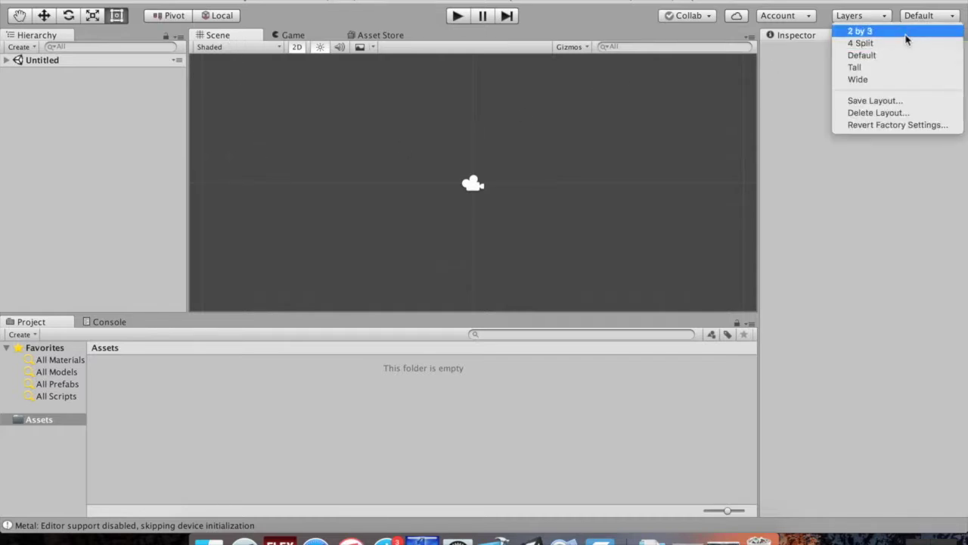
{"action": "left_click", "coordinate": [906, 35]}
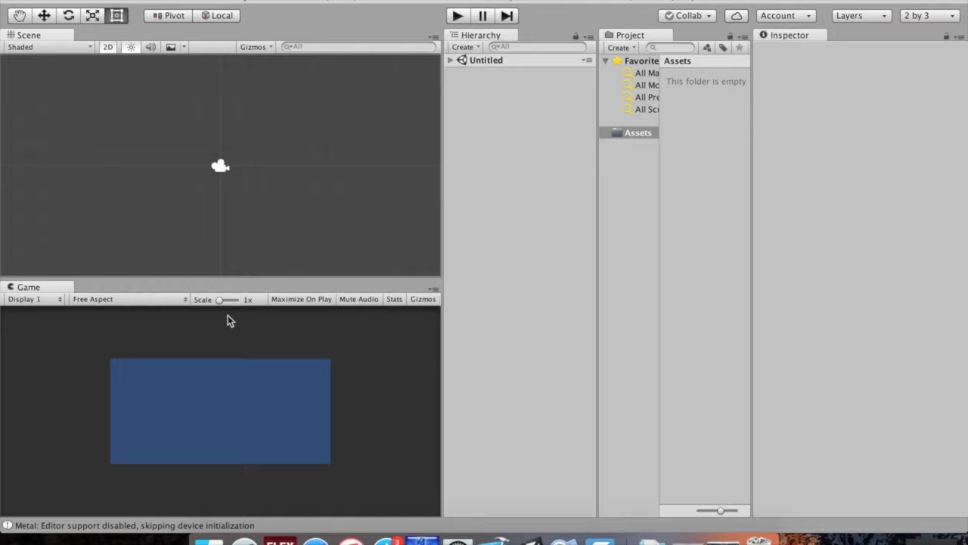
Set the Game view scale to 2x, zoom out the Scene view, and resize the Scene/Game split
{"action": "left_click_drag", "start_coordinate": [221, 303], "coordinate": [220, 302]}
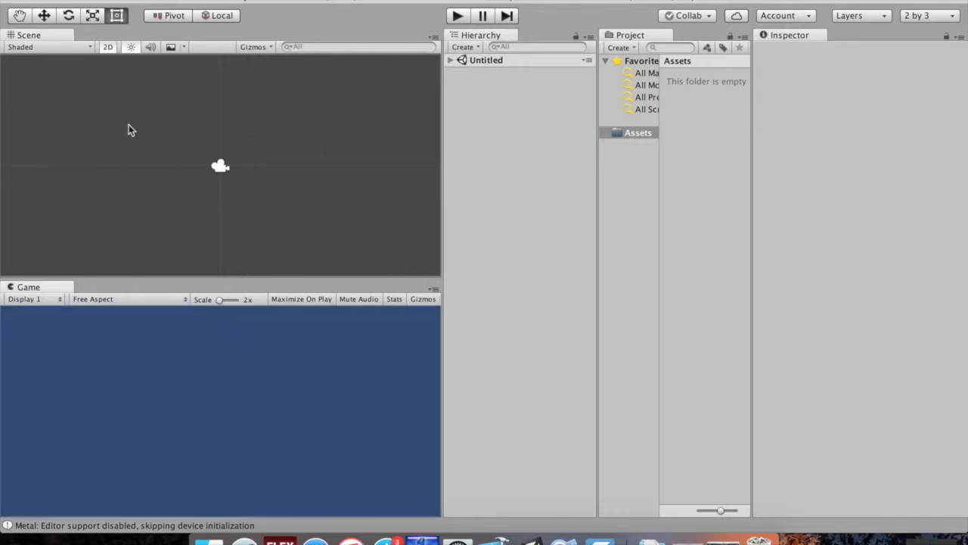
{"action": "scroll", "coordinate": [174, 147], "scroll_direction": "down", "scroll_amount": 3}
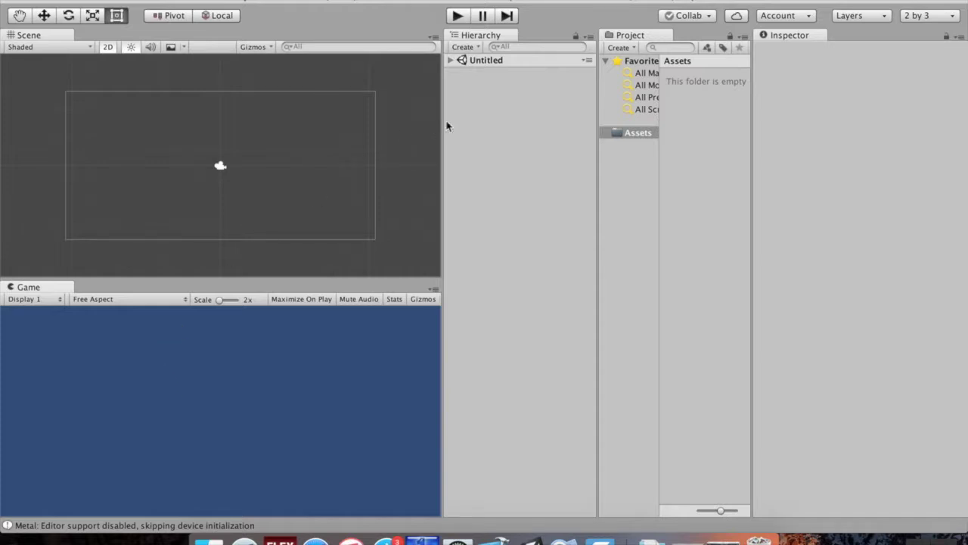
{"action": "left_click", "coordinate": [625, 133]}
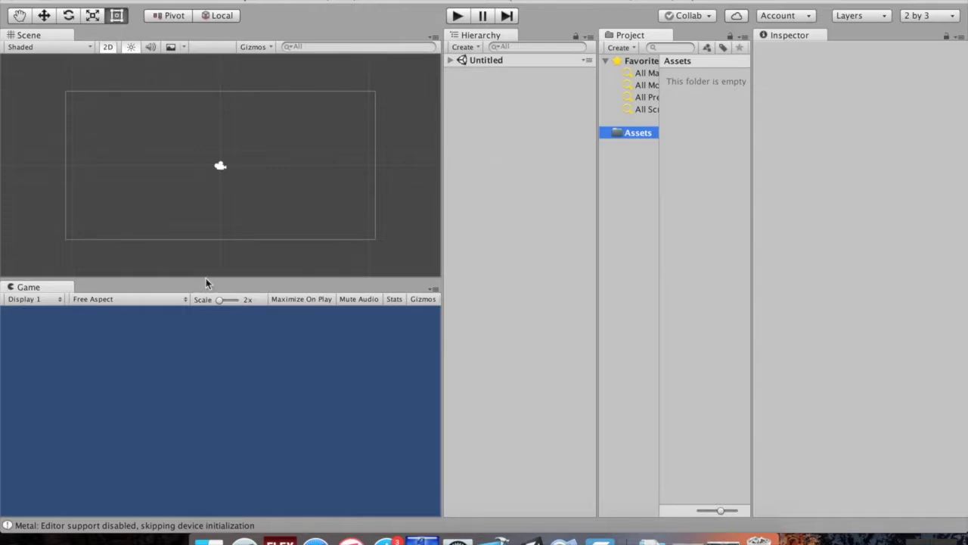
{"action": "left_click_drag", "start_coordinate": [206, 277], "coordinate": [199, 258]}
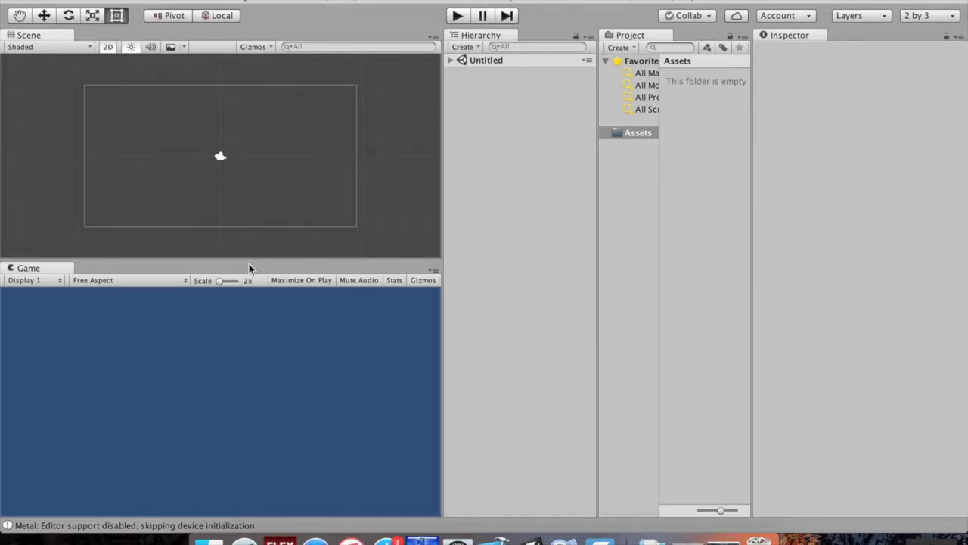
{"action": "mouse_move", "coordinate": [249, 263]}
{"action": "left_mouse_down"}
{"action": "mouse_move", "coordinate": [253, 355]}
{"action": "mouse_move", "coordinate": [260, 209]}
{"action": "mouse_move", "coordinate": [258, 267]}
{"action": "left_mouse_up"}
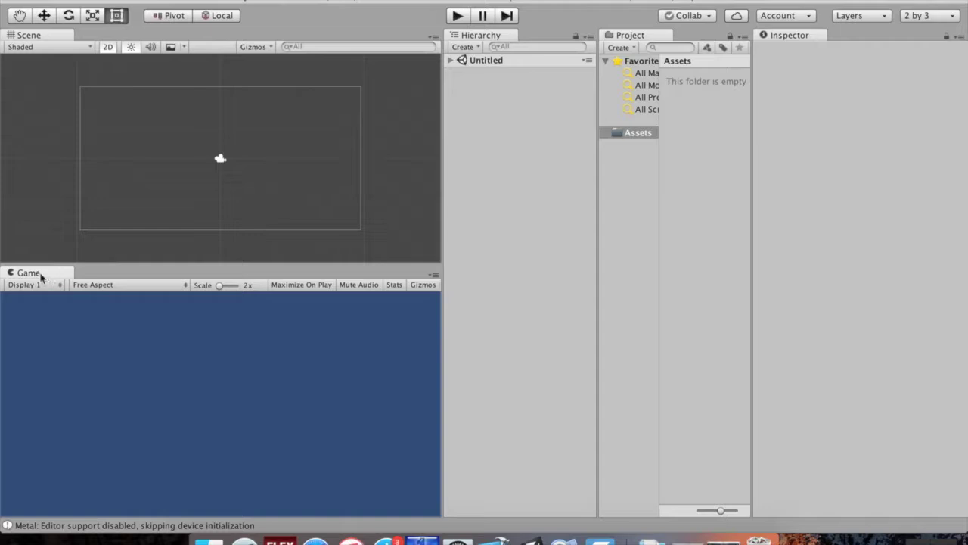
{"action": "left_click", "coordinate": [86, 286]}
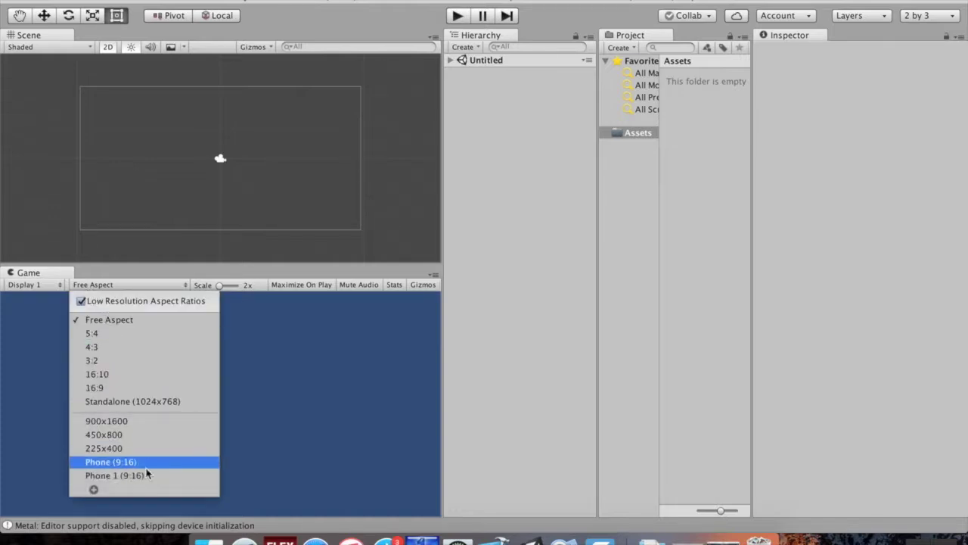
Add a 9:16 aspect ratio named 'Portrait Mode Phone' and use it for the Game view
{"action": "left_click", "coordinate": [94, 490]}
{"action": "left_click", "coordinate": [220, 395]}
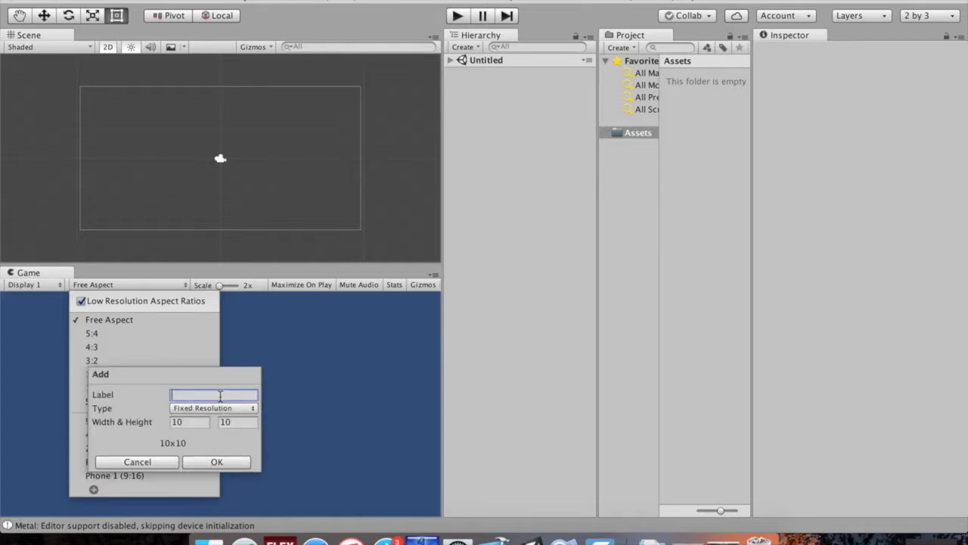
{"action": "type", "text": "ortrait Mode Phone"}
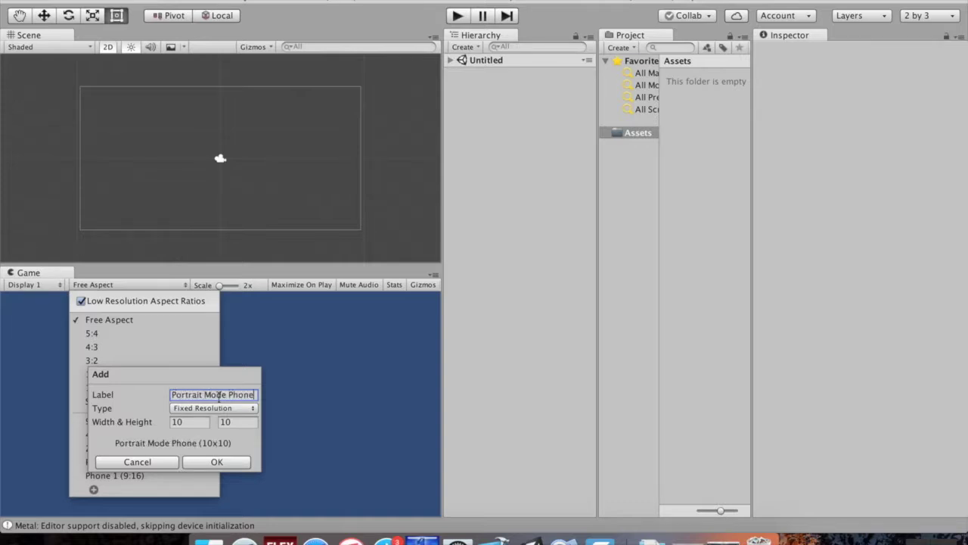
{"action": "left_click", "coordinate": [180, 409]}
{"action": "left_click", "coordinate": [185, 397]}
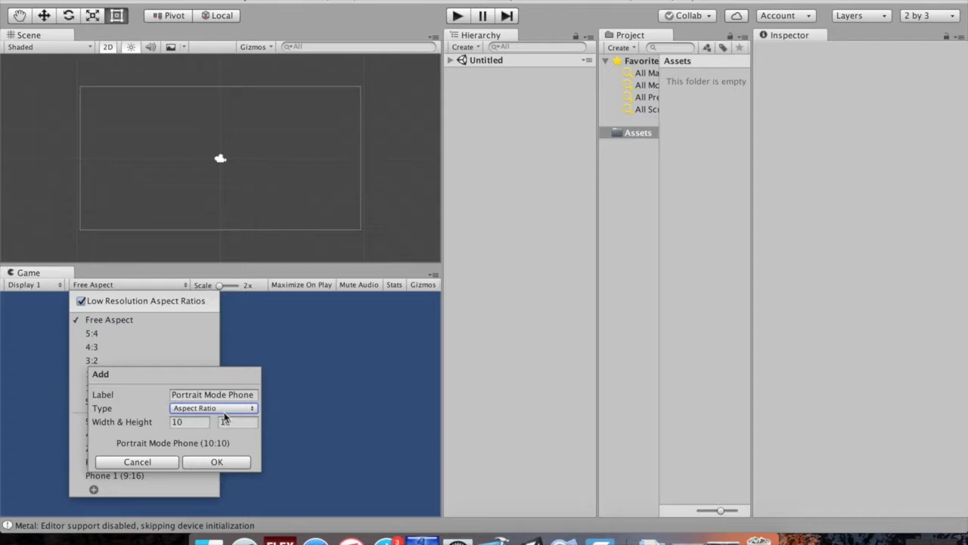
{"action": "left_click", "coordinate": [199, 423]}
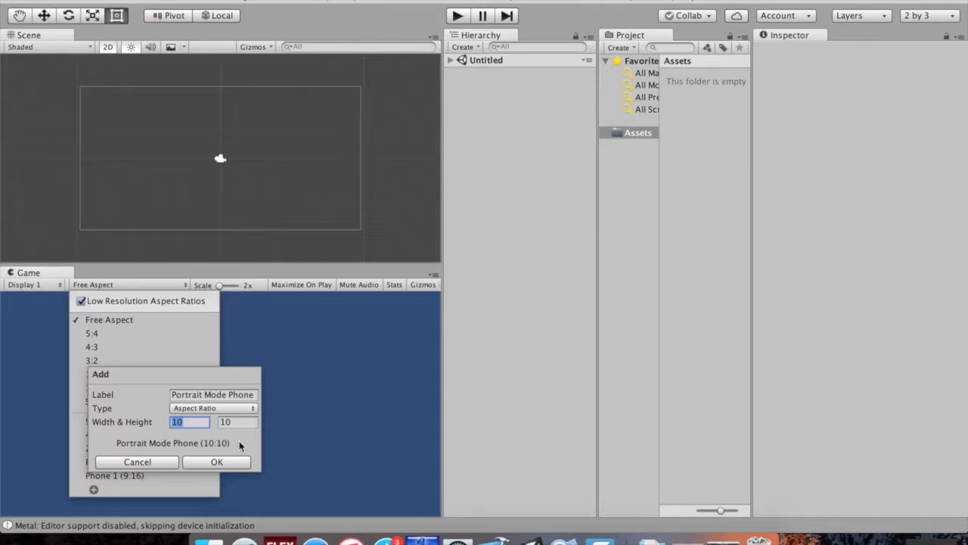
{"action": "type", "text": "9"}
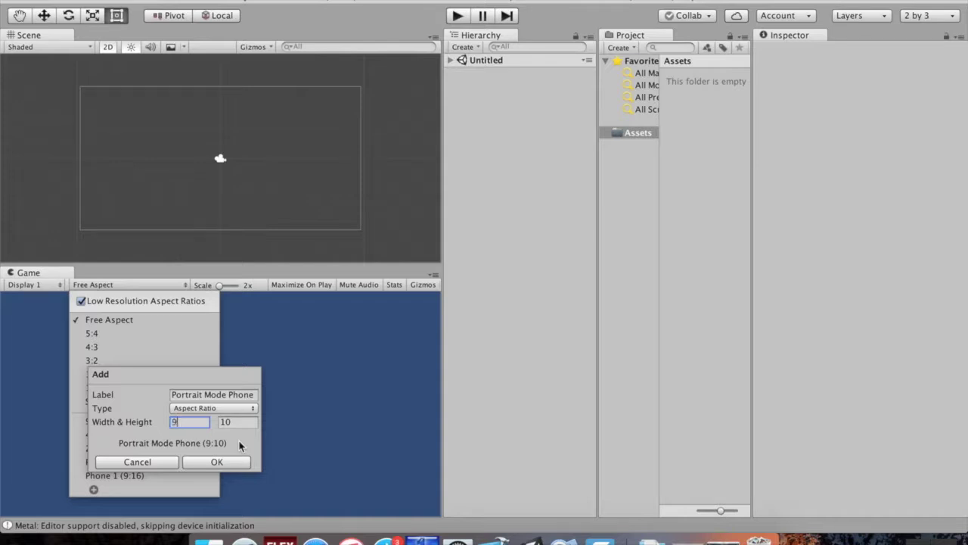
{"action": "key", "text": "Tab"}
{"action": "type", "text": "1"}
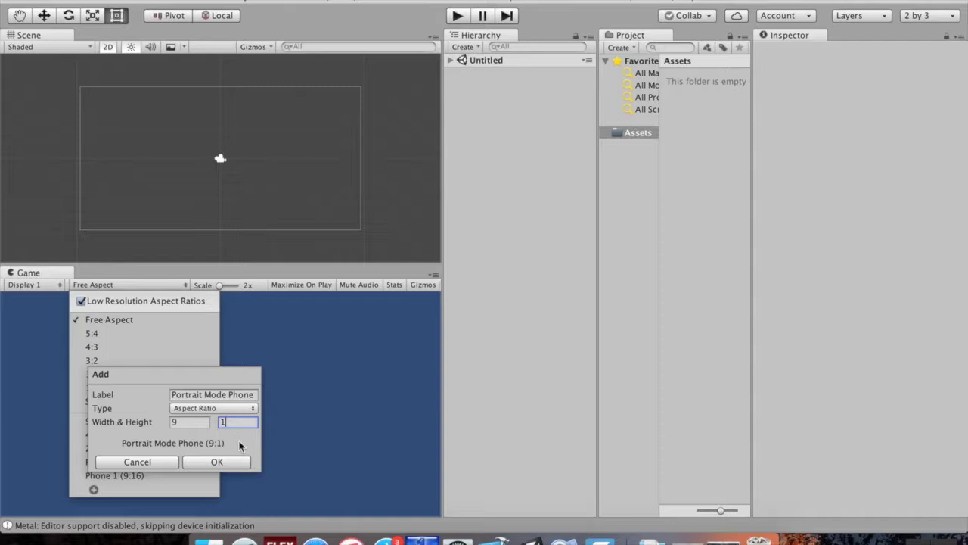
{"action": "type", "text": "6"}
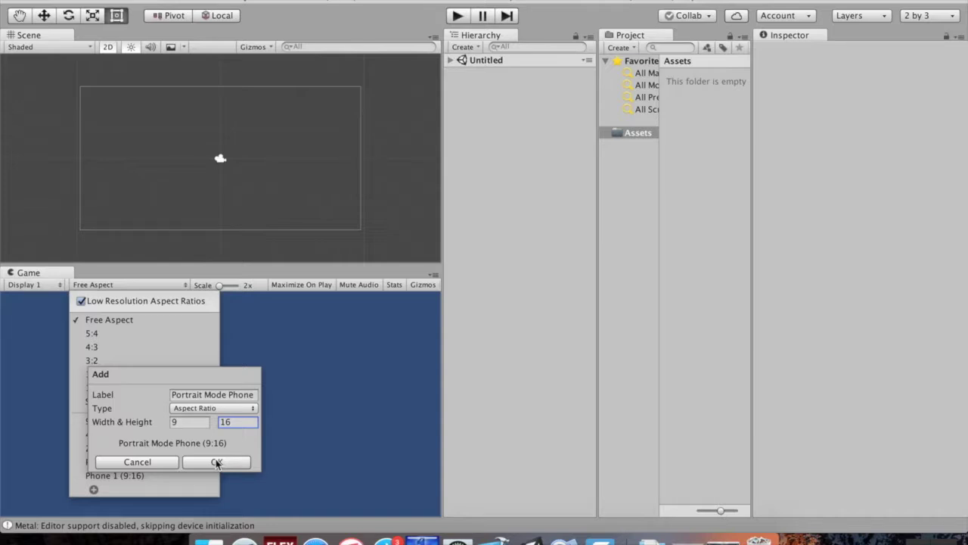
{"action": "left_click", "coordinate": [227, 462]}
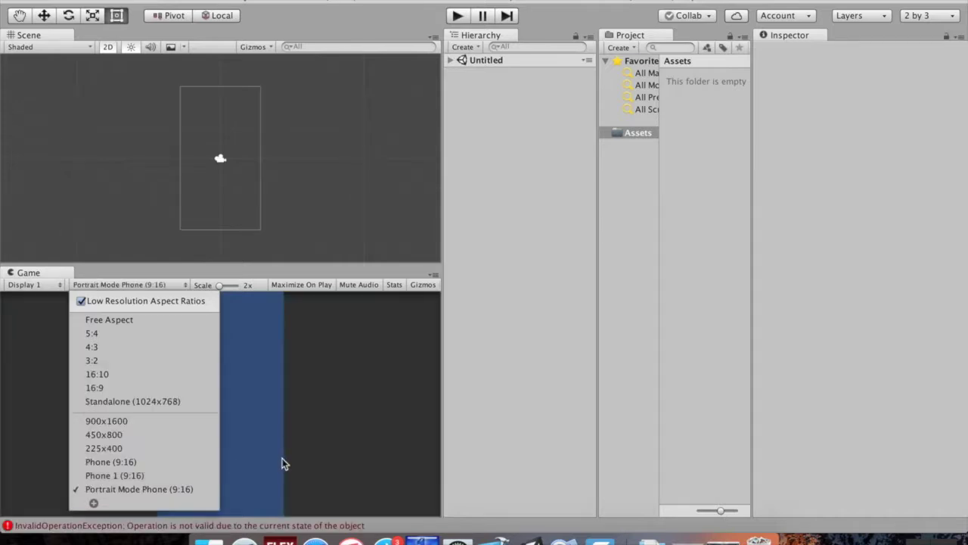
{"action": "left_click", "coordinate": [325, 441]}
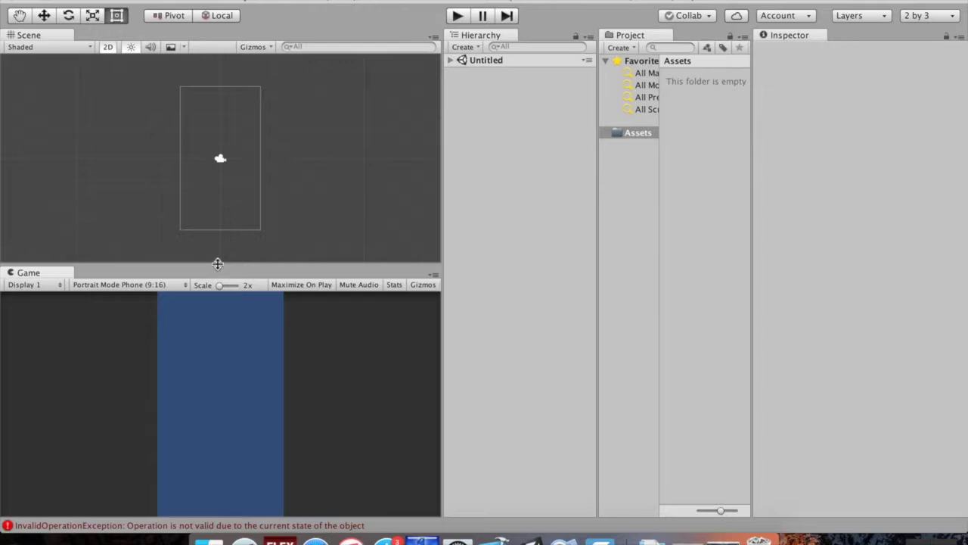
{"action": "left_click_drag", "start_coordinate": [218, 263], "coordinate": [240, 262]}
Select the Main Camera in the Untitled scene and inspect its Background colour
{"action": "left_click", "coordinate": [451, 60]}
{"action": "left_click", "coordinate": [479, 75]}
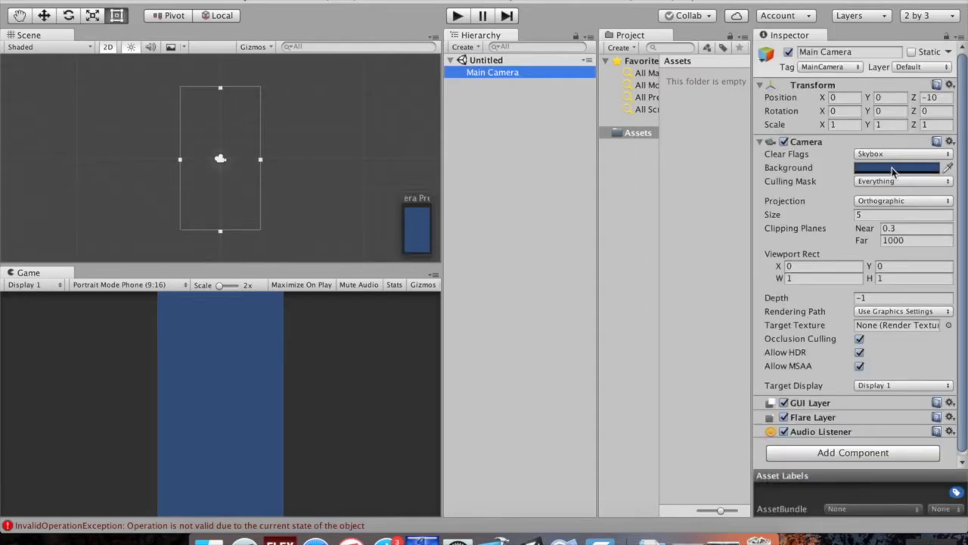
{"action": "left_click", "coordinate": [893, 168]}
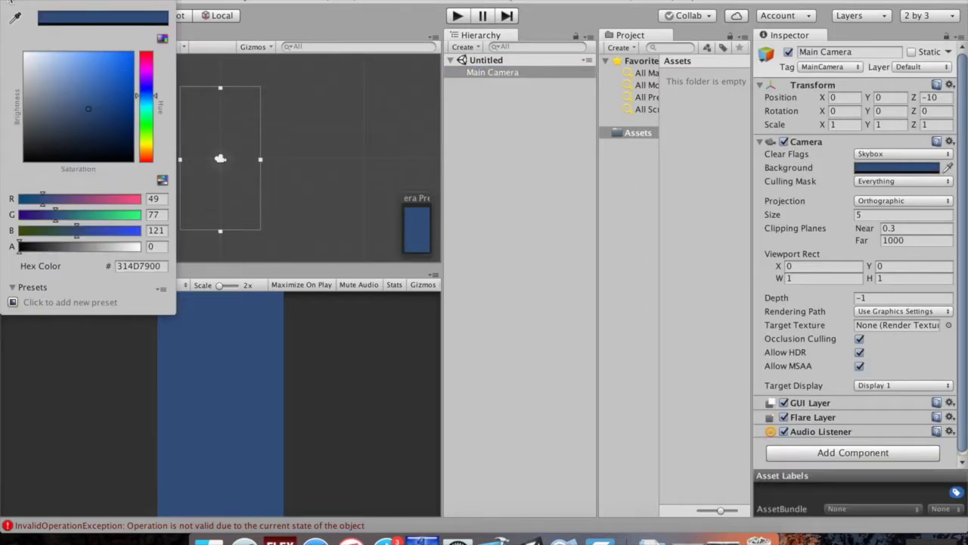
{"action": "left_click", "coordinate": [7, 3]}
{"action": "left_click", "coordinate": [450, 61]}
{"action": "left_click", "coordinate": [451, 60]}
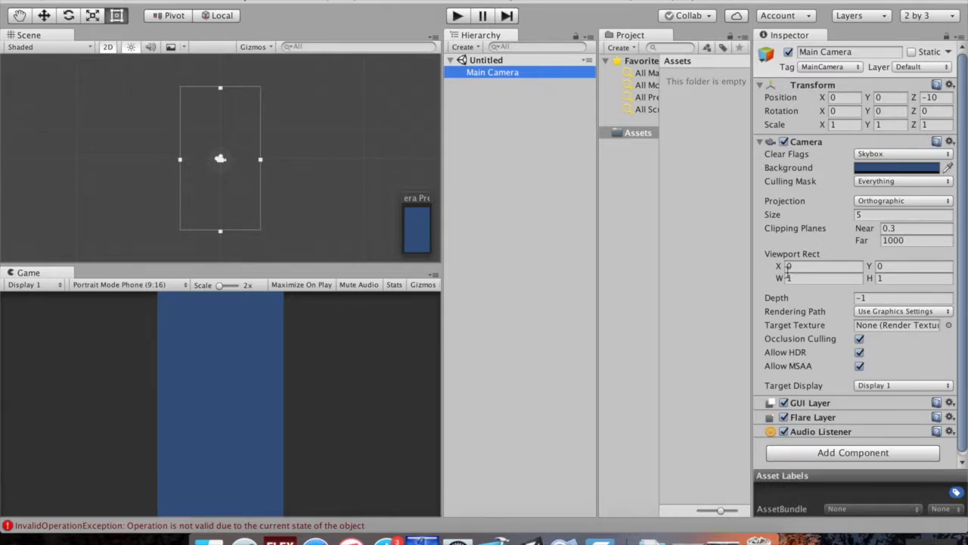
{"action": "scroll", "coordinate": [820, 224], "scroll_direction": "down", "scroll_amount": 1}
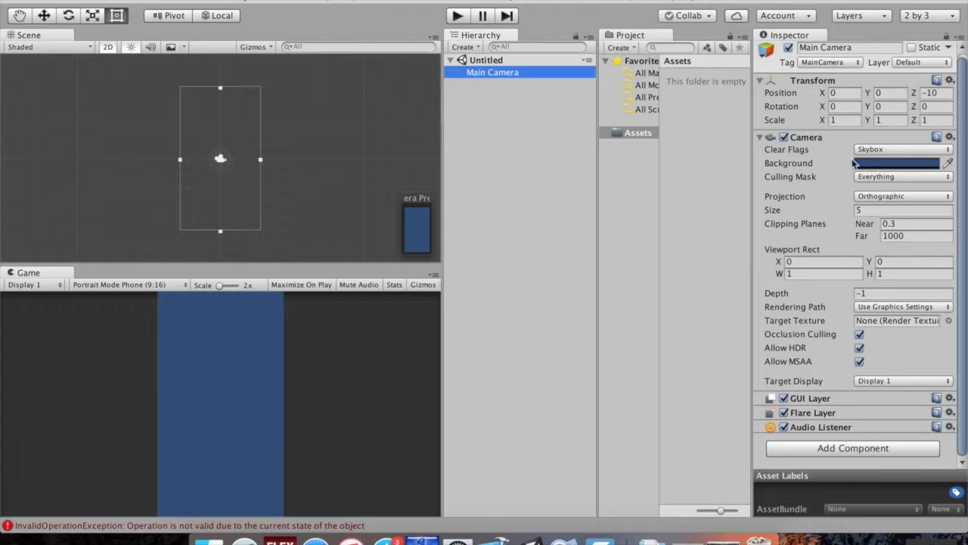
Set the Main Camera's Background colour to white (FFFFFF) and confirm the setting
{"action": "left_click", "coordinate": [876, 166]}
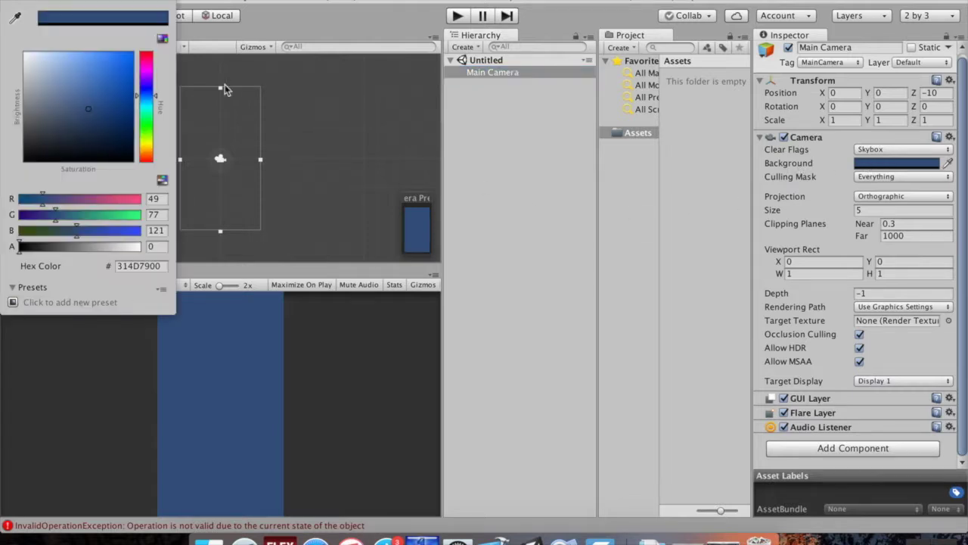
{"action": "left_click_drag", "start_coordinate": [85, 104], "coordinate": [19, 41]}
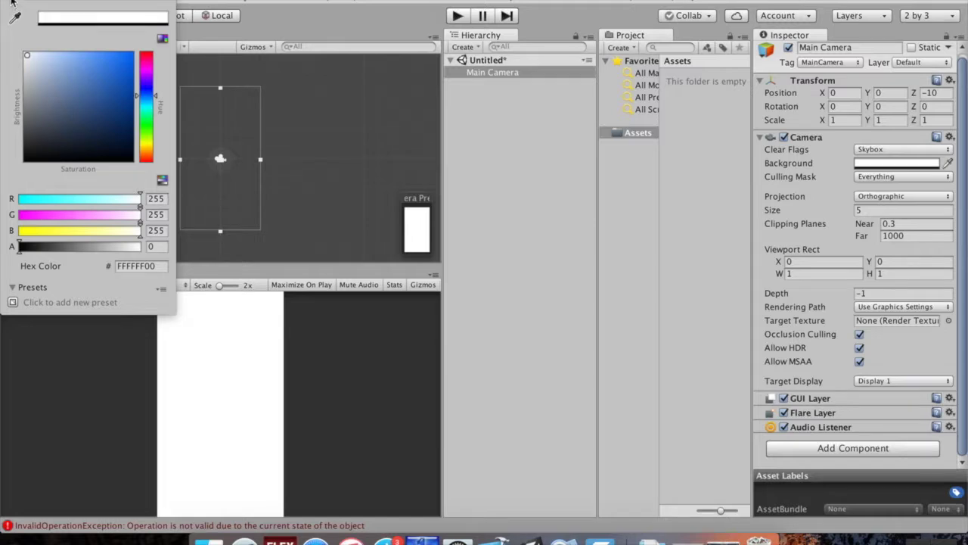
{"action": "left_click", "coordinate": [229, 264]}
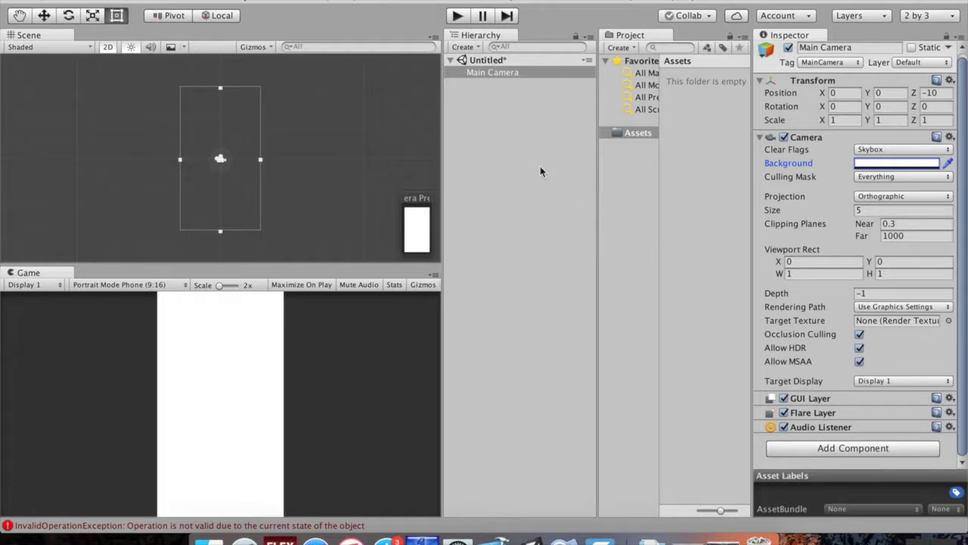
{"action": "left_click", "coordinate": [496, 146]}
{"action": "left_click", "coordinate": [502, 76]}
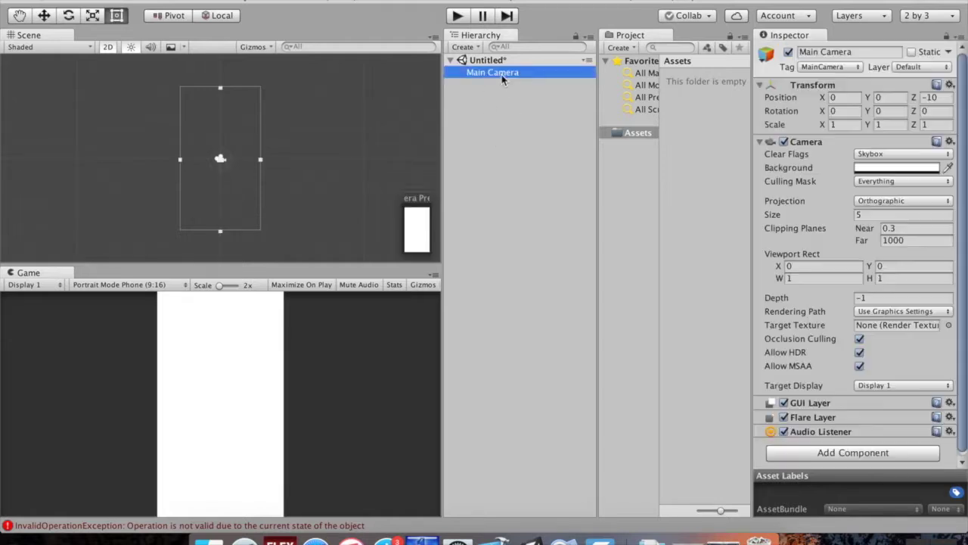
{"action": "left_click", "coordinate": [521, 184]}
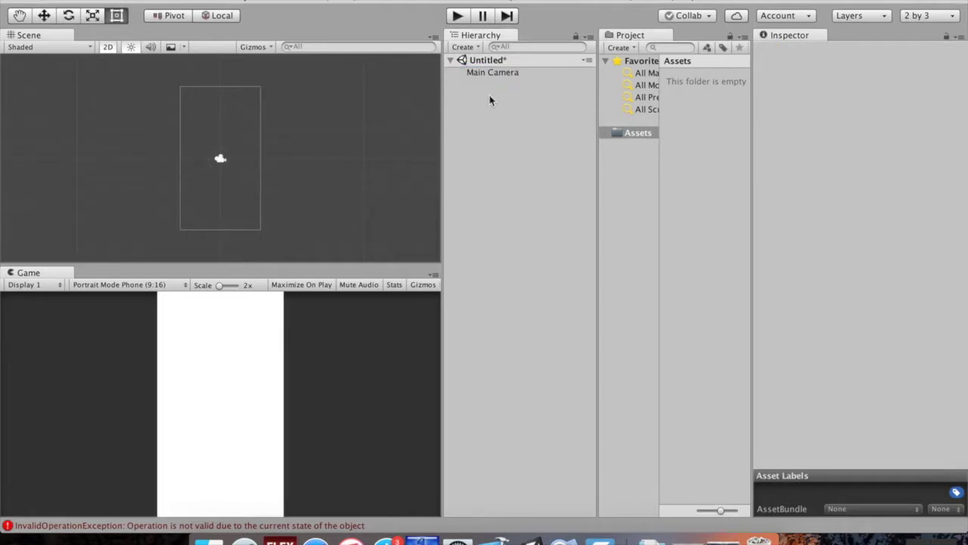
Browse the Hierarchy Create menu and GameObject > UI submenu, then reopen the Hierarchy context menu
{"action": "left_click", "coordinate": [465, 47]}
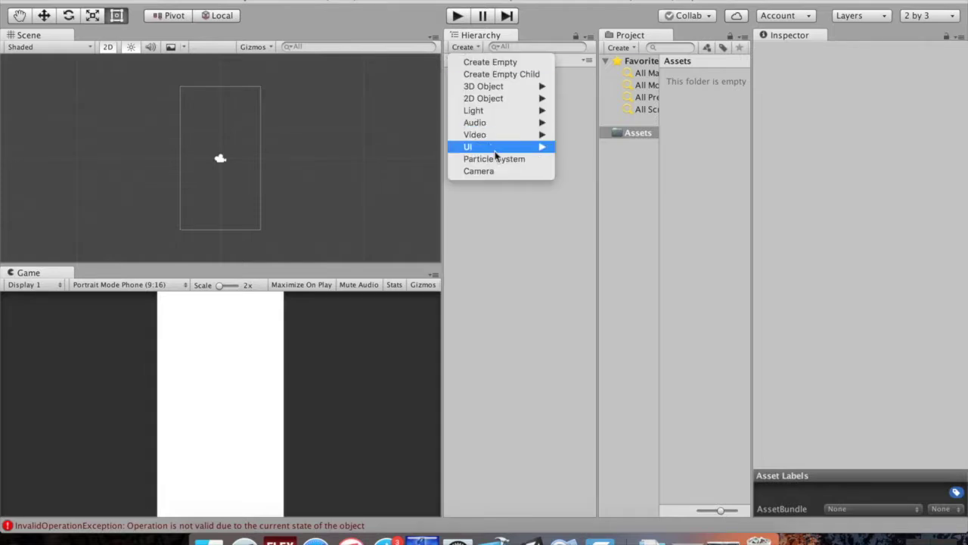
{"action": "mouse_move", "coordinate": [498, 148]}
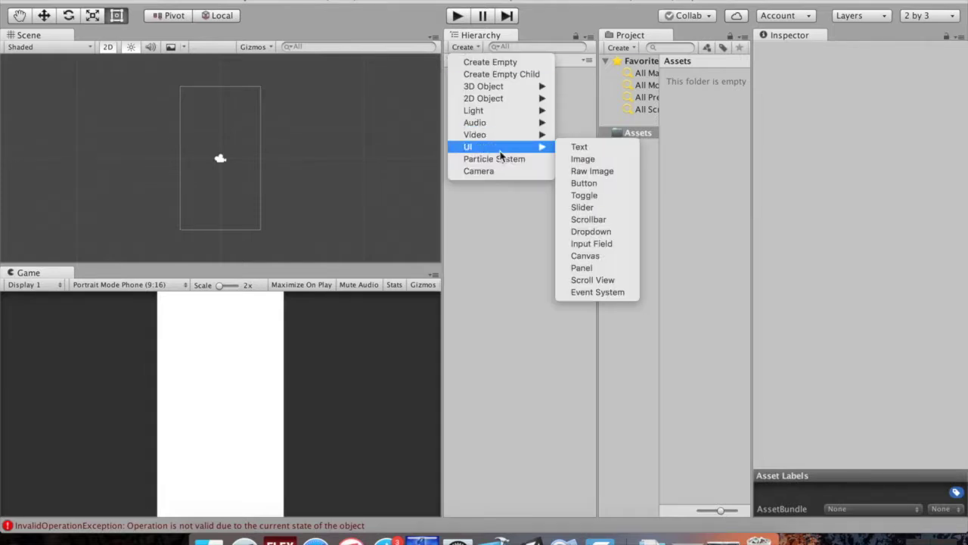
{"action": "left_click", "coordinate": [507, 219]}
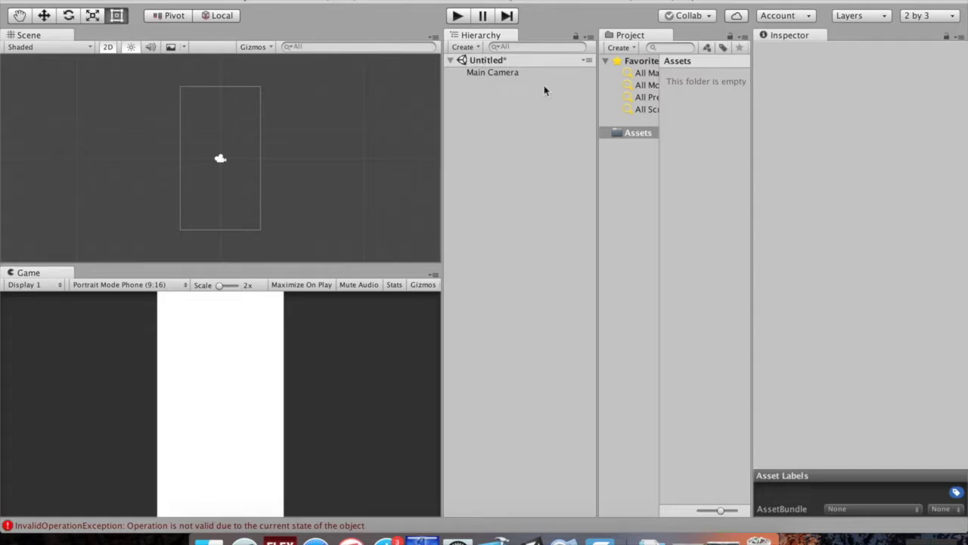
{"action": "right_click", "coordinate": [527, 204]}
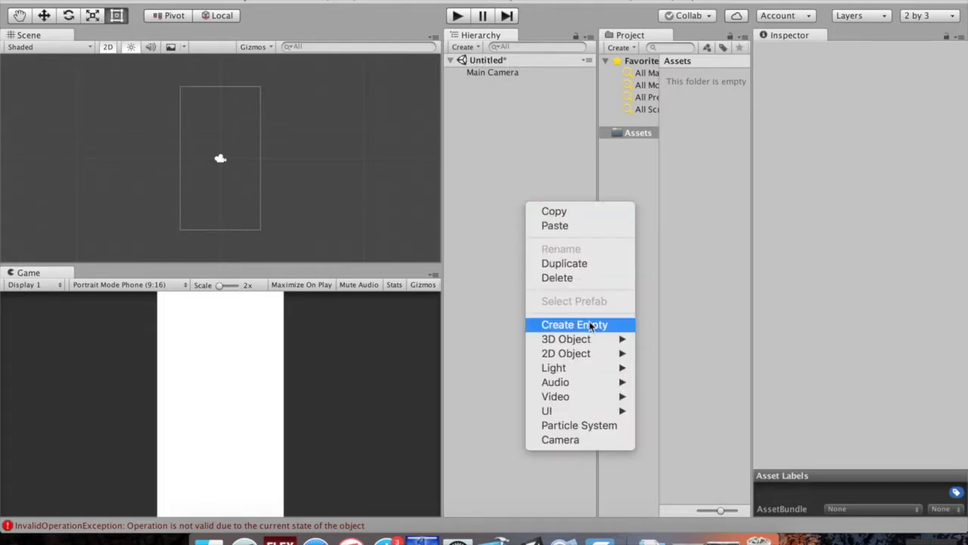
{"action": "mouse_move", "coordinate": [597, 415]}
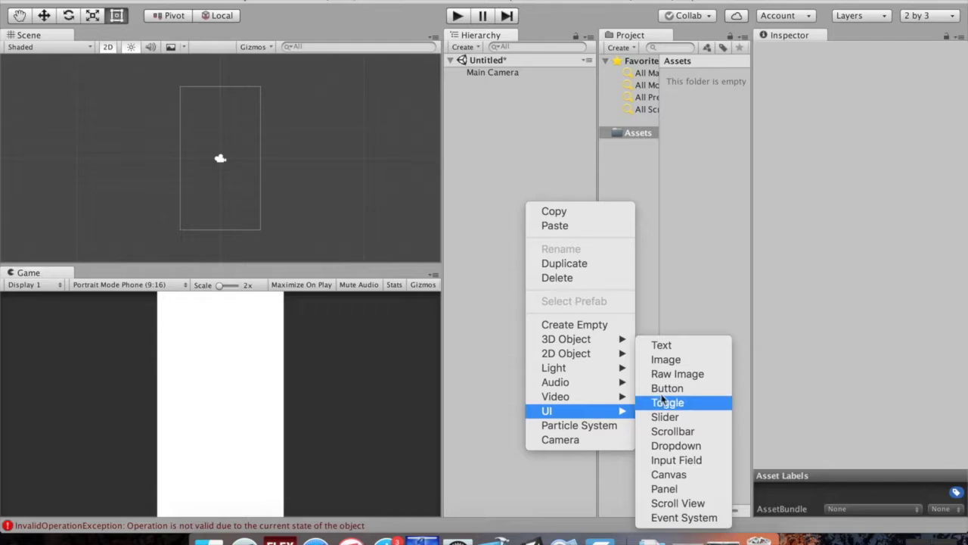
{"action": "left_click", "coordinate": [491, 262]}
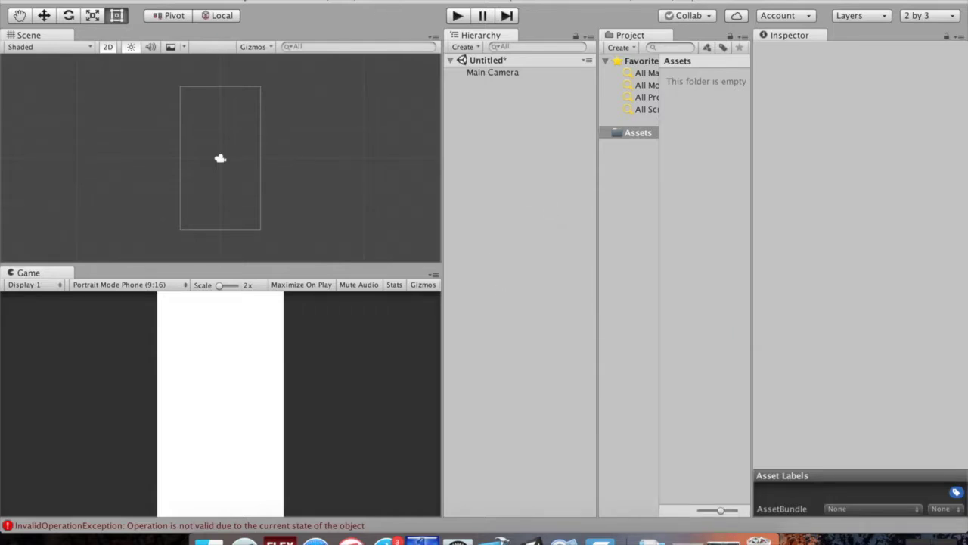
{"action": "left_click", "coordinate": [204, 2]}
{"action": "mouse_move", "coordinate": [245, 97]}
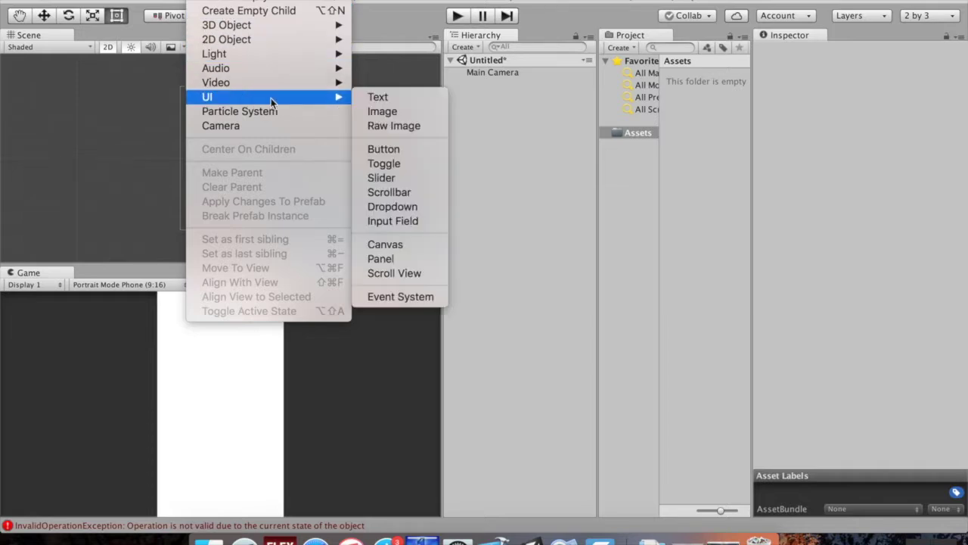
{"action": "left_click", "coordinate": [597, 215]}
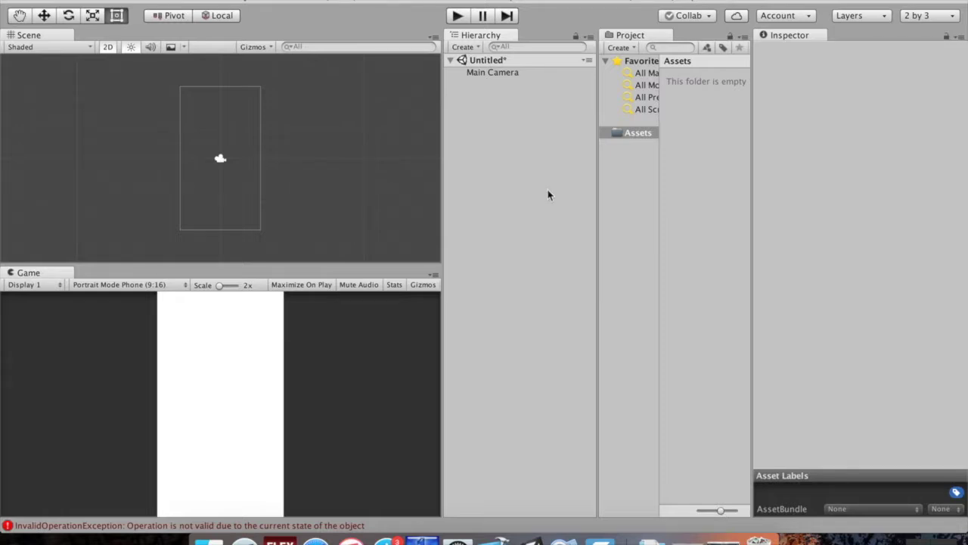
{"action": "right_click", "coordinate": [511, 125]}
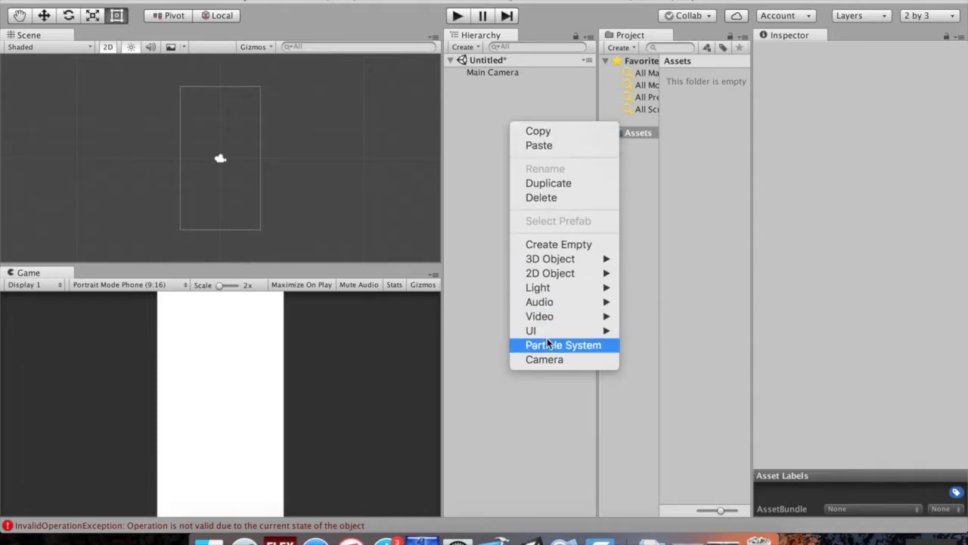
Add a UI Image from the Hierarchy's UI menu and frame it in the Scene view
{"action": "mouse_move", "coordinate": [553, 335]}
{"action": "left_click", "coordinate": [681, 346]}
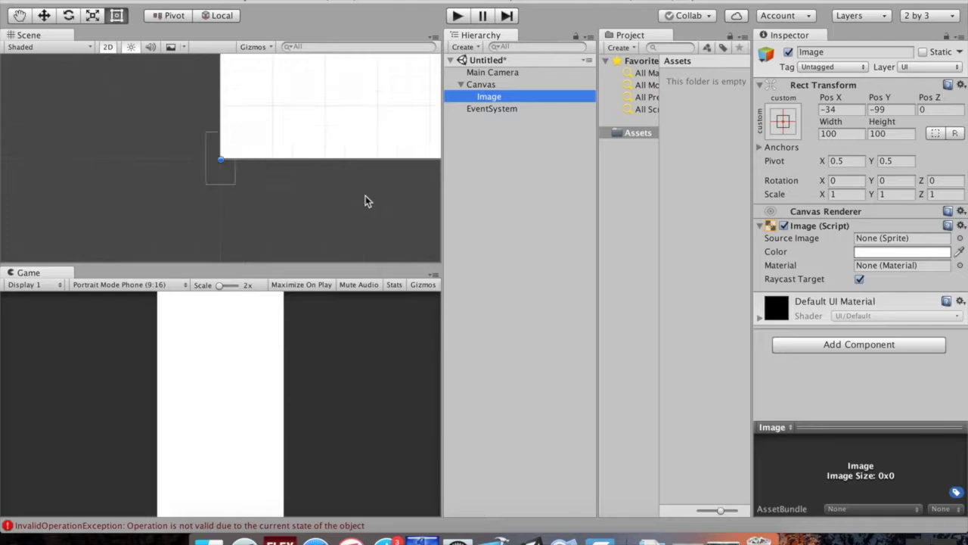
{"action": "key", "text": "f"}
{"action": "middle_click_drag", "start_coordinate": [372, 148], "coordinate": [347, 207]}
{"action": "scroll", "coordinate": [346, 207], "scroll_direction": "up", "scroll_amount": 5}
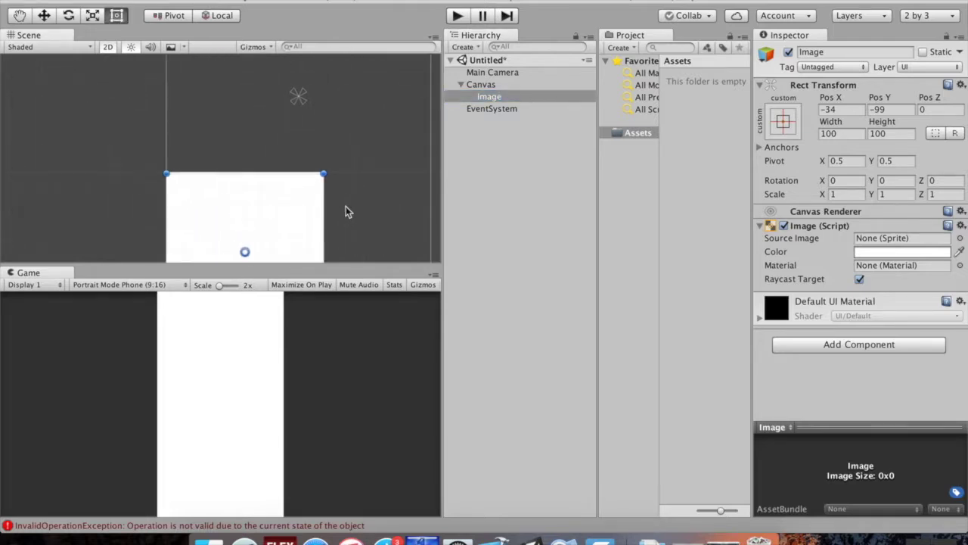
{"action": "middle_click_drag", "start_coordinate": [249, 158], "coordinate": [343, 48]}
{"action": "mouse_move", "coordinate": [278, 189]}
{"action": "middle_mouse_down"}
{"action": "mouse_move", "coordinate": [298, 48]}
{"action": "mouse_move", "coordinate": [252, 231]}
{"action": "mouse_move", "coordinate": [229, 119]}
{"action": "mouse_move", "coordinate": [268, 162]}
{"action": "middle_mouse_up"}
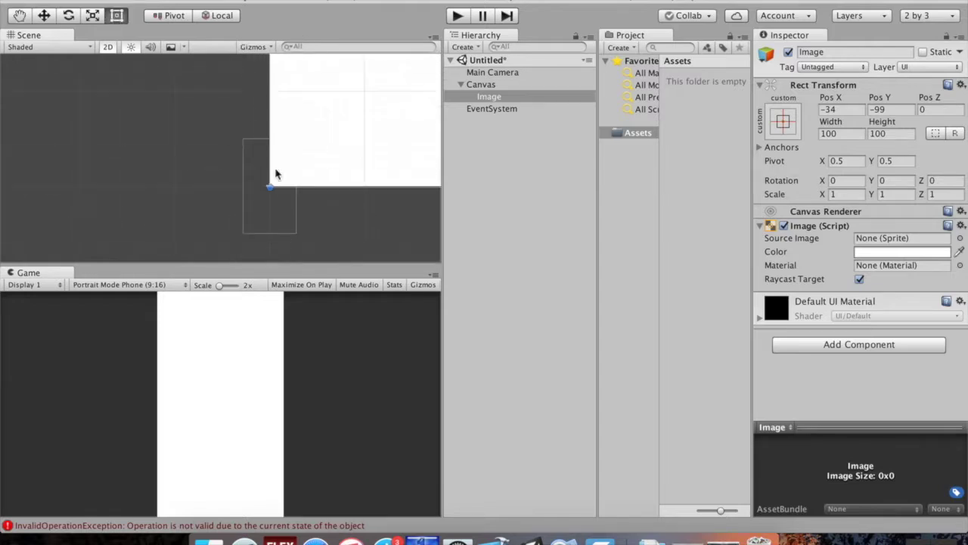
{"action": "middle_click_drag", "start_coordinate": [368, 214], "coordinate": [313, 169]}
Switch to the Rect tool, zoom the Scene view out, and select the Canvas
{"action": "key", "text": "t"}
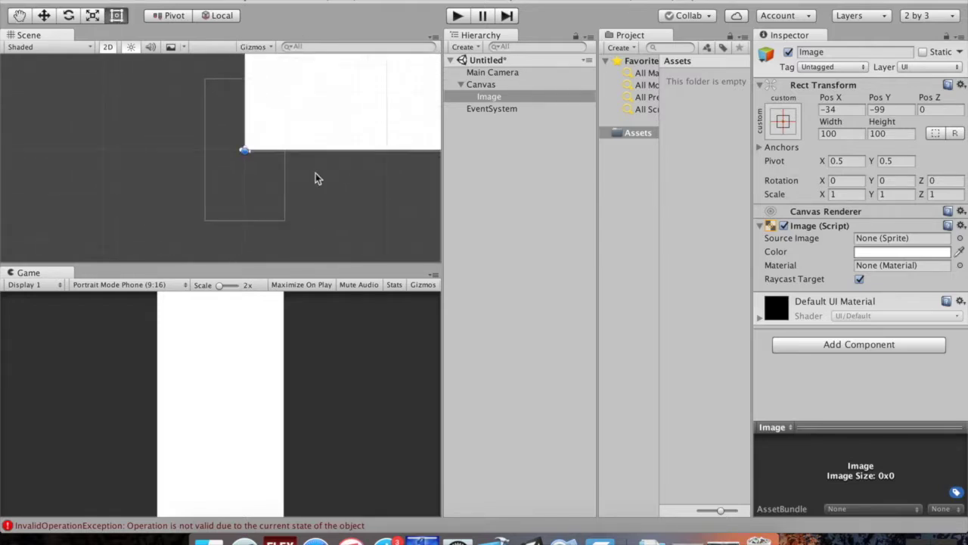
{"action": "scroll", "coordinate": [315, 174], "scroll_direction": "up", "scroll_amount": 3}
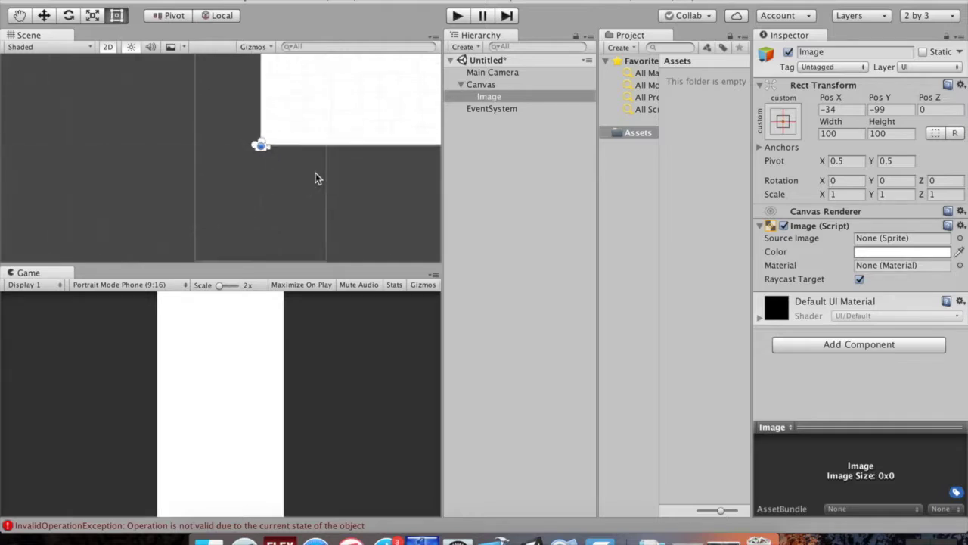
{"action": "scroll", "coordinate": [313, 176], "scroll_direction": "up", "scroll_amount": 2}
{"action": "scroll", "coordinate": [332, 178], "scroll_direction": "down", "scroll_amount": 2}
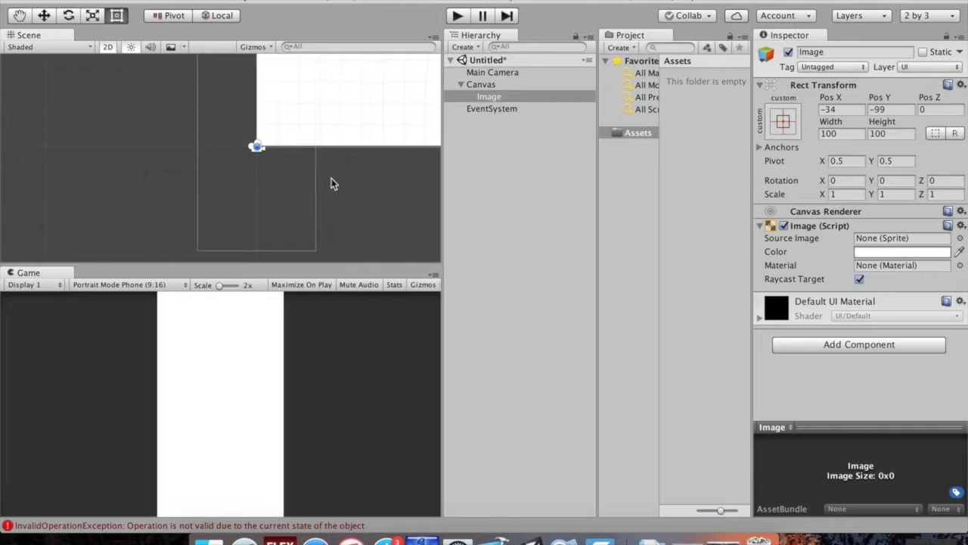
{"action": "key", "text": "q"}
{"action": "left_click_drag", "start_coordinate": [349, 207], "coordinate": [350, 211]}
{"action": "key", "text": "t"}
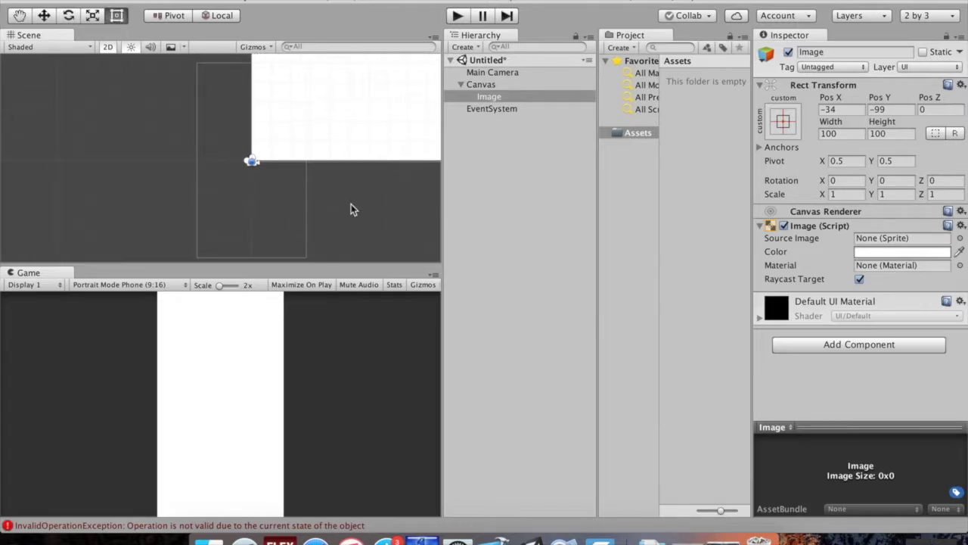
{"action": "right_click_drag", "start_coordinate": [346, 207], "coordinate": [339, 200], "text": "alt"}
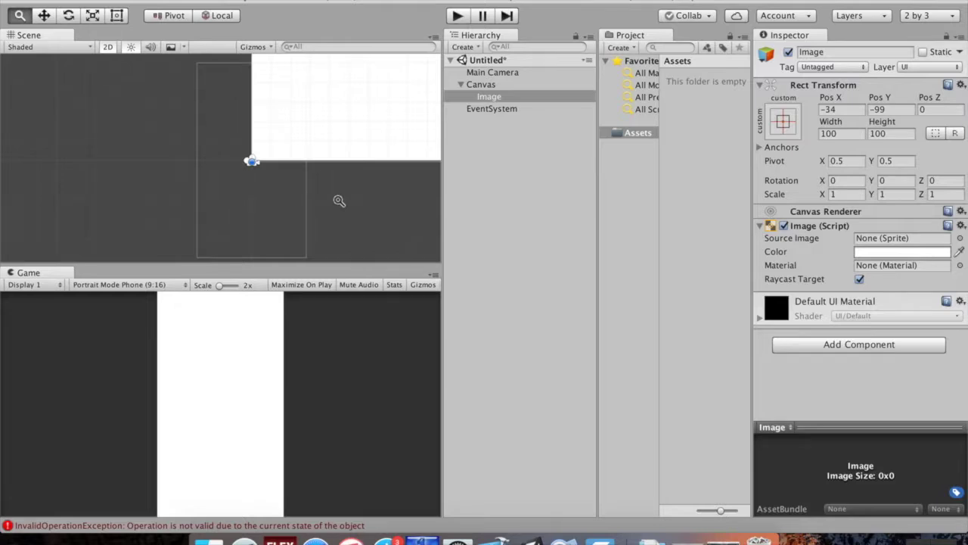
{"action": "right_click_drag", "start_coordinate": [339, 200], "coordinate": [352, 180], "text": "alt"}
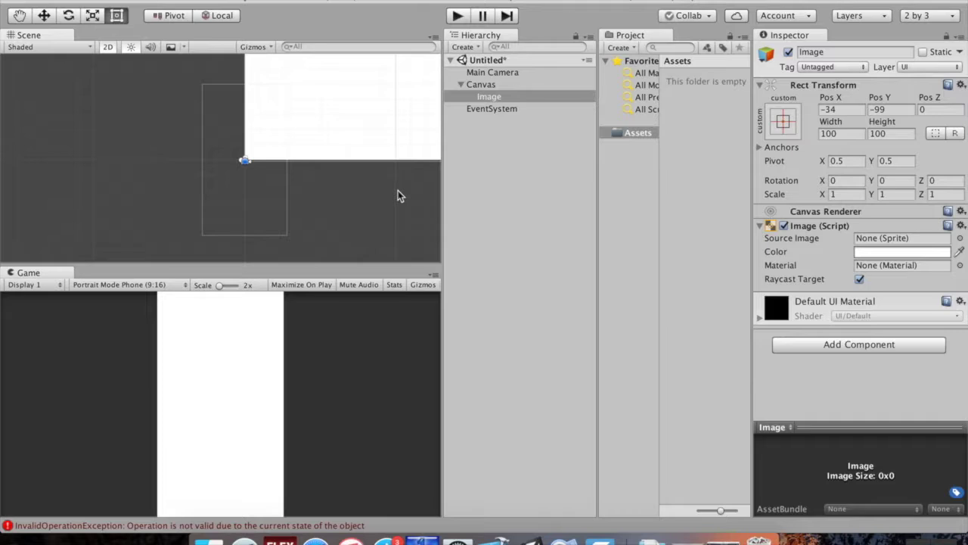
{"action": "left_click", "coordinate": [487, 84]}
Frame the Image, then zoom out and pan so the whole Canvas shows, keeping the Image selected
{"action": "left_click", "coordinate": [499, 97]}
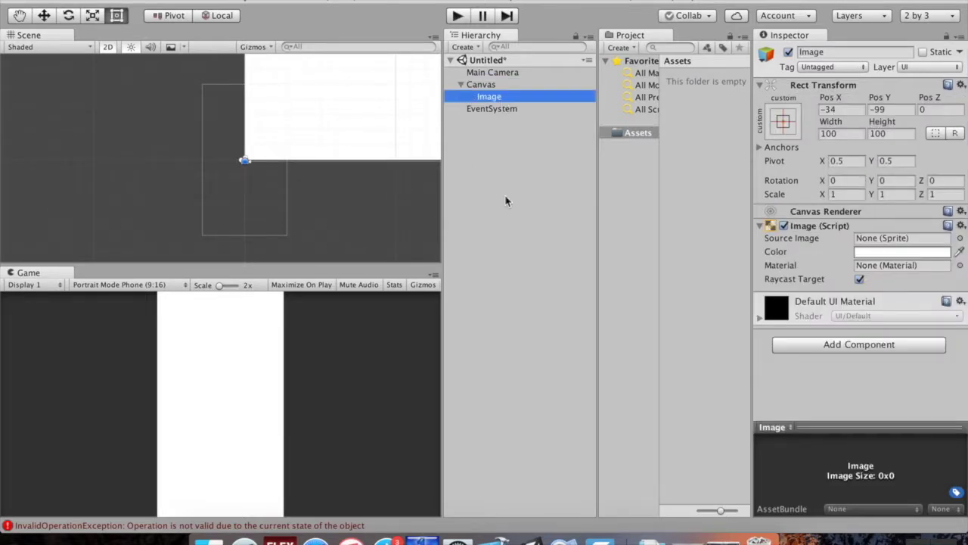
{"action": "double_click", "coordinate": [535, 100]}
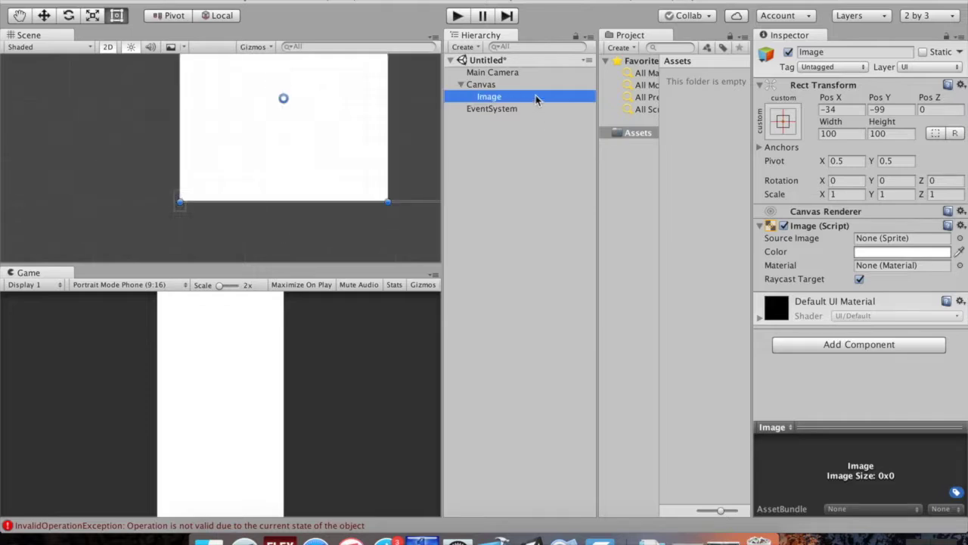
{"action": "scroll", "coordinate": [372, 165], "scroll_direction": "down", "scroll_amount": 3}
{"action": "middle_click_drag", "start_coordinate": [370, 162], "coordinate": [357, 218]}
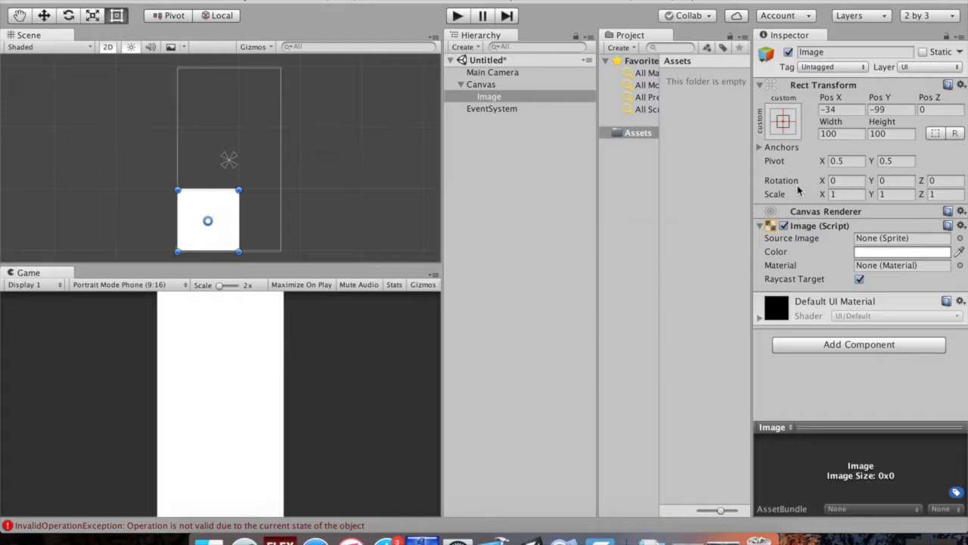
{"action": "left_click", "coordinate": [519, 98]}
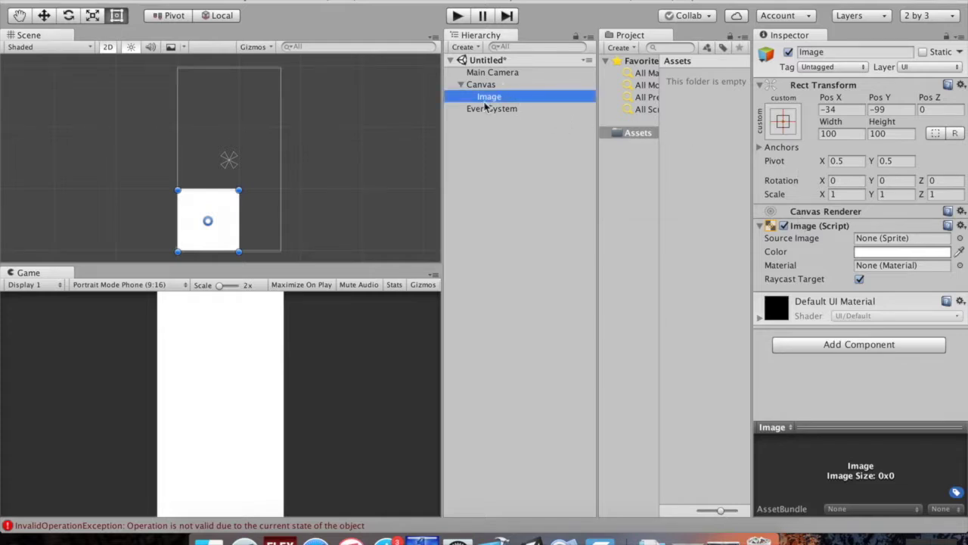